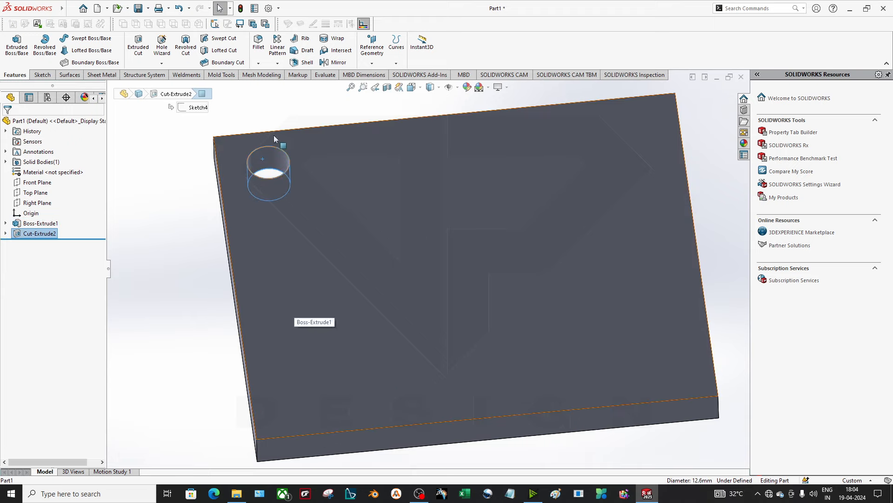
# Start a Linear Pattern with the plate's corner hole cut as the feature to repeat
pyautogui.click(279, 121)
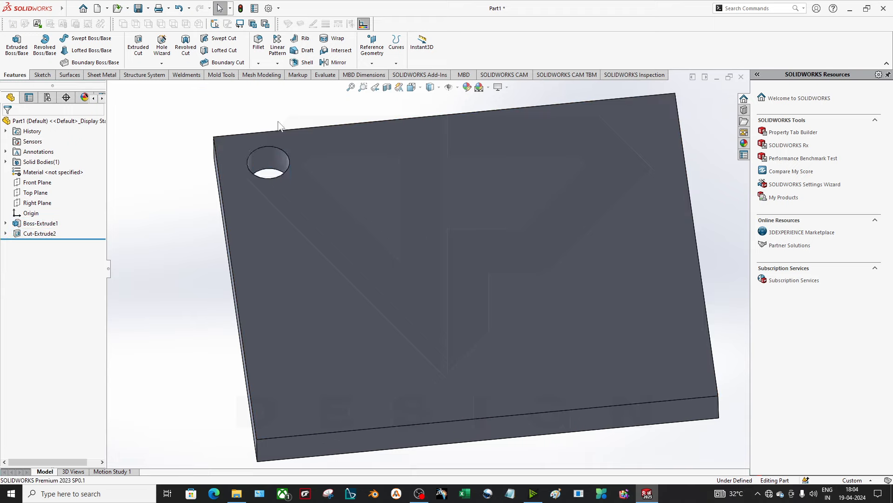
pyautogui.click(278, 63)
pyautogui.click(300, 74)
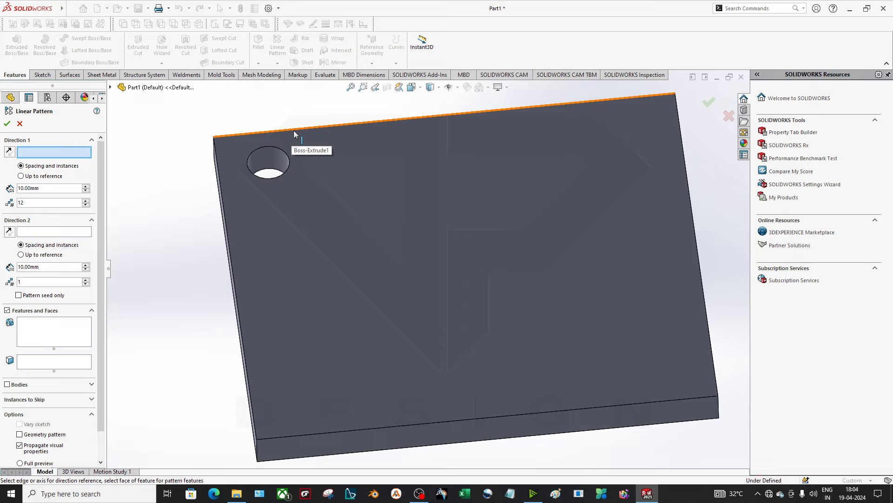
pyautogui.click(52, 332)
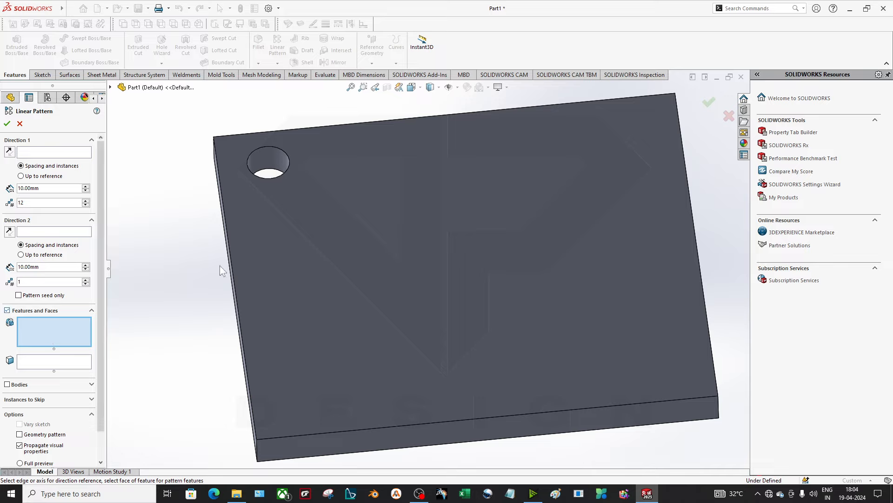
pyautogui.click(262, 164)
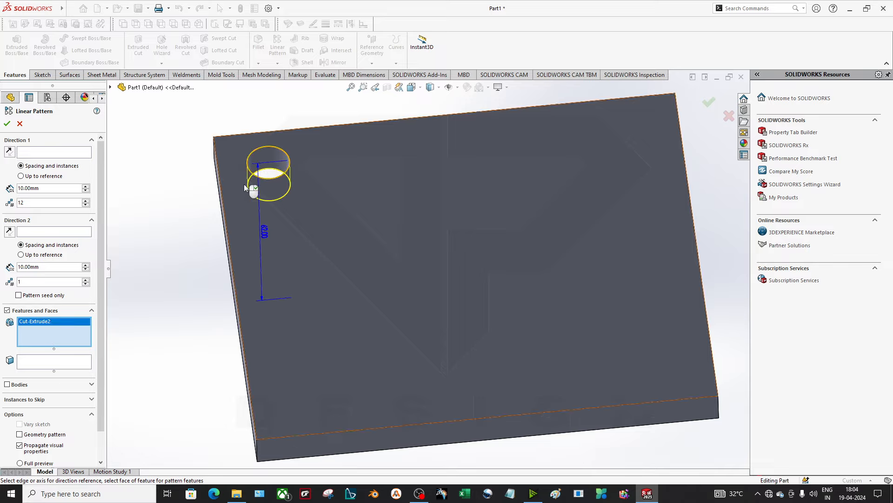
pyautogui.click(110, 87)
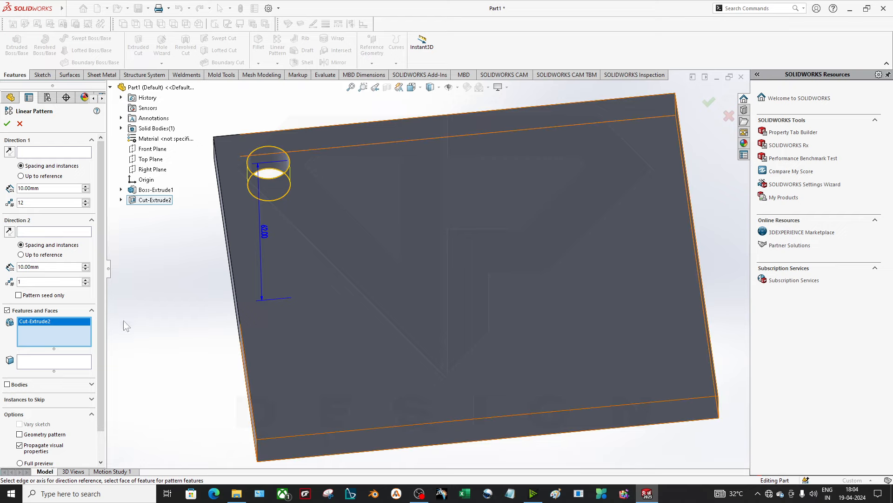
pyautogui.moveTo(313, 259)
pyautogui.mouseDown(button='middle')
pyautogui.moveTo(325, 275)
pyautogui.moveTo(312, 263)
pyautogui.mouseUp(button='middle')
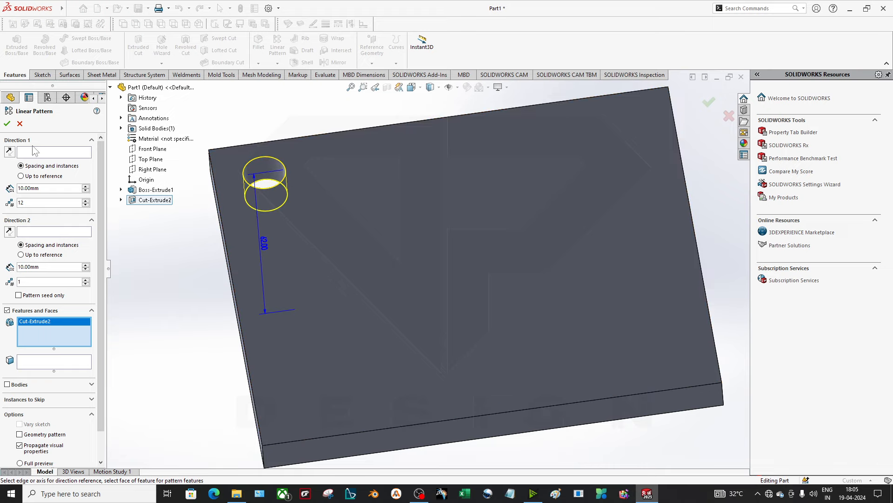
# Set the pattern's first direction along the plate's upper long edge with 15 mm spacing and 8 instances
pyautogui.click(45, 154)
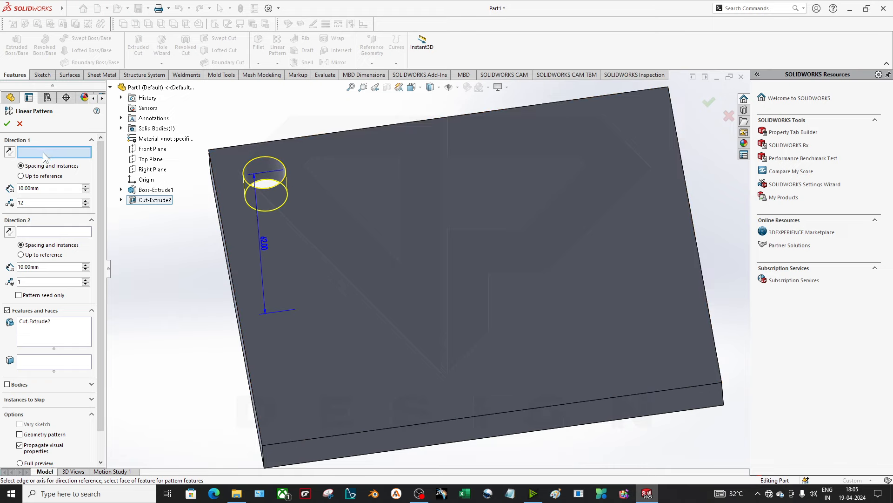
pyautogui.click(280, 140)
pyautogui.scroll(2, 428, 269)
pyautogui.moveTo(42, 187); pyautogui.dragTo(2, 188)
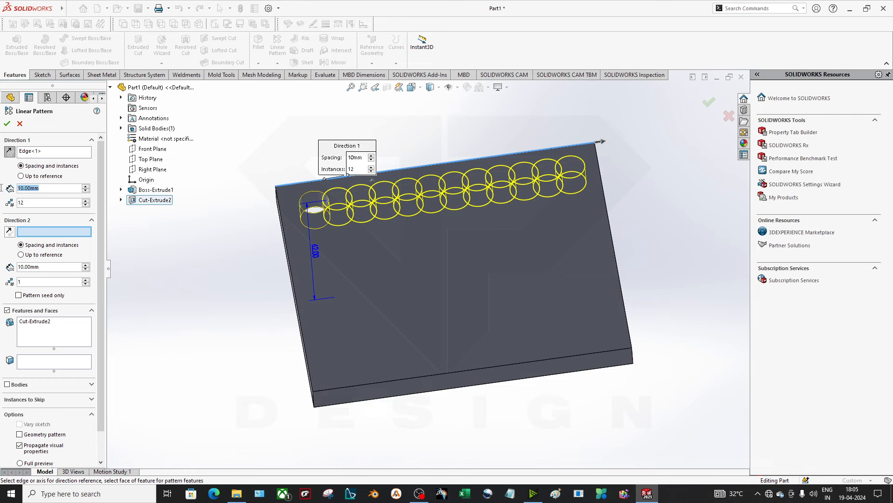
pyautogui.write('15')
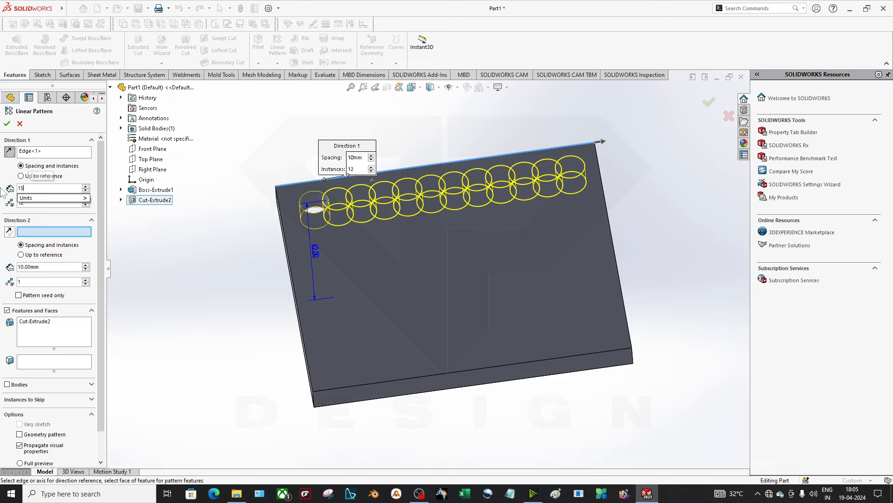
pyautogui.press('Return')
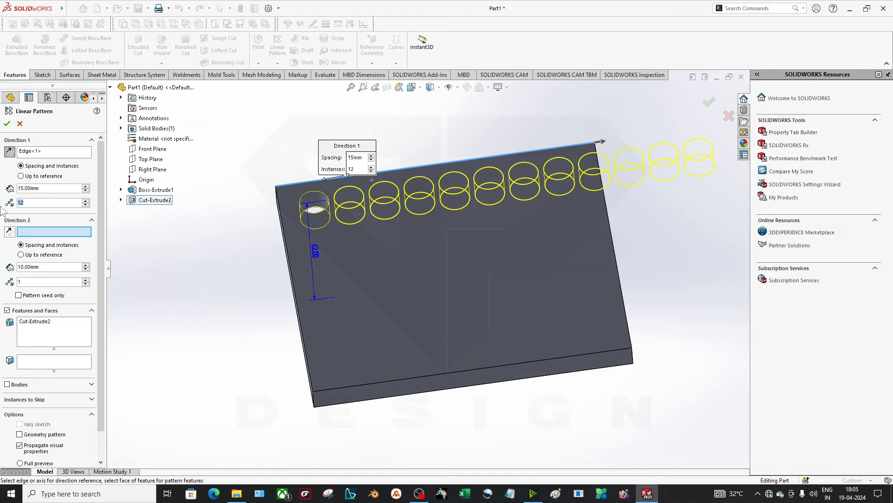
pyautogui.write('6')
pyautogui.scroll(-4, 501, 133)
pyautogui.scroll(2, 476, 194)
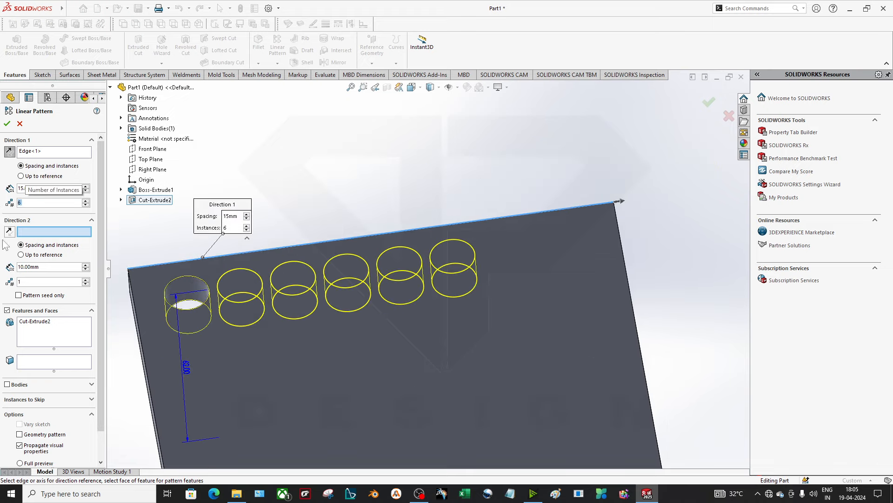
pyautogui.click(85, 200)
pyautogui.click(86, 201)
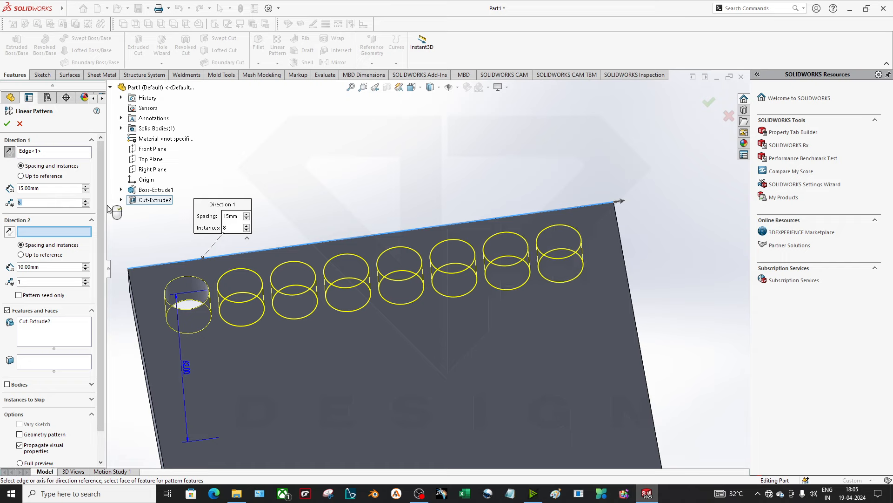
pyautogui.scroll(3, 419, 270)
pyautogui.scroll(-2, 332, 338)
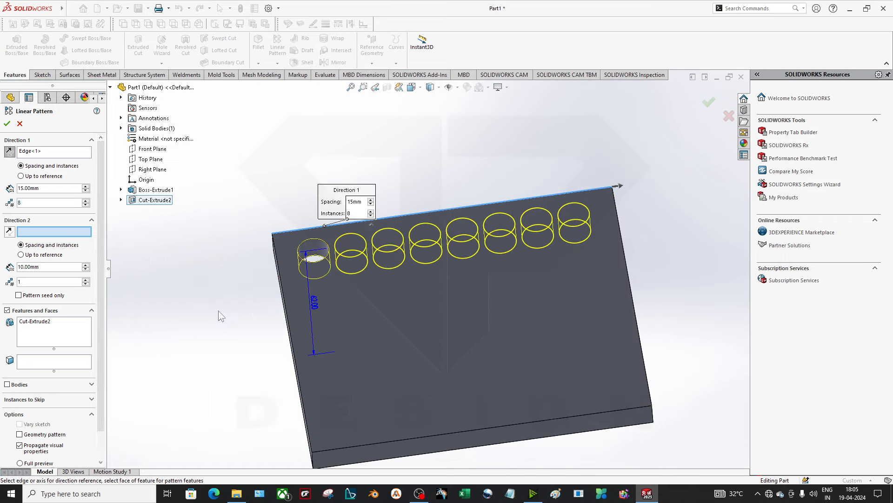
# Use the plate's side edge next to the seed hole as the second pattern direction with 9 instances
pyautogui.click(289, 328)
pyautogui.moveTo(367, 408); pyautogui.dragTo(241, 429, button='middle')
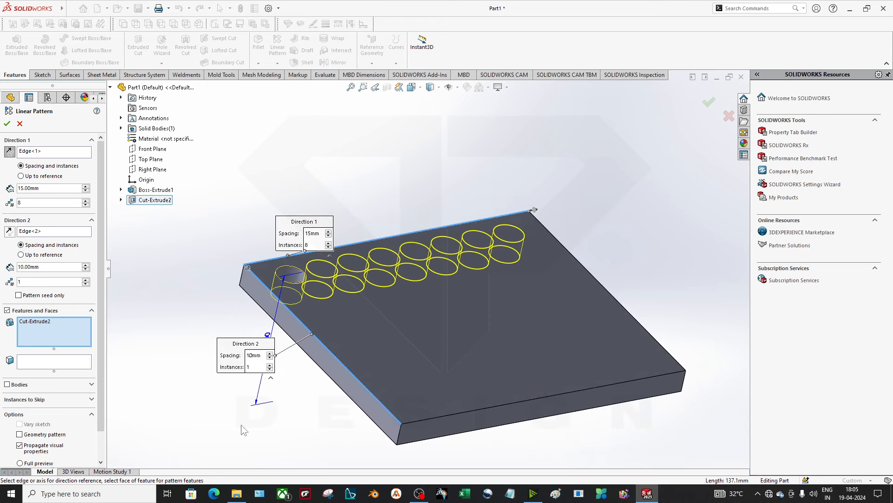
pyautogui.click(85, 280)
pyautogui.click(85, 280)
pyautogui.click(86, 281)
pyautogui.click(86, 280)
pyautogui.click(86, 280)
pyautogui.click(86, 280)
pyautogui.click(86, 280)
pyautogui.click(86, 280)
pyautogui.moveTo(425, 285); pyautogui.dragTo(354, 344, button='middle')
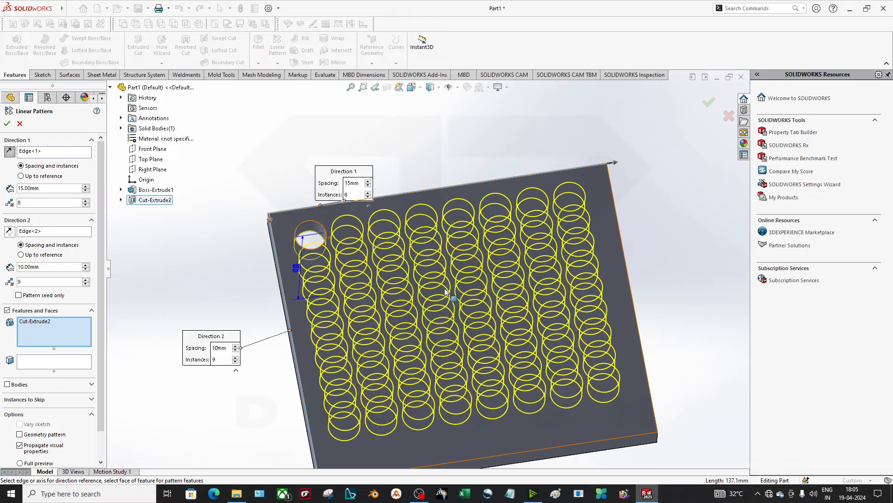
pyautogui.moveTo(362, 305); pyautogui.dragTo(378, 315, button='middle')
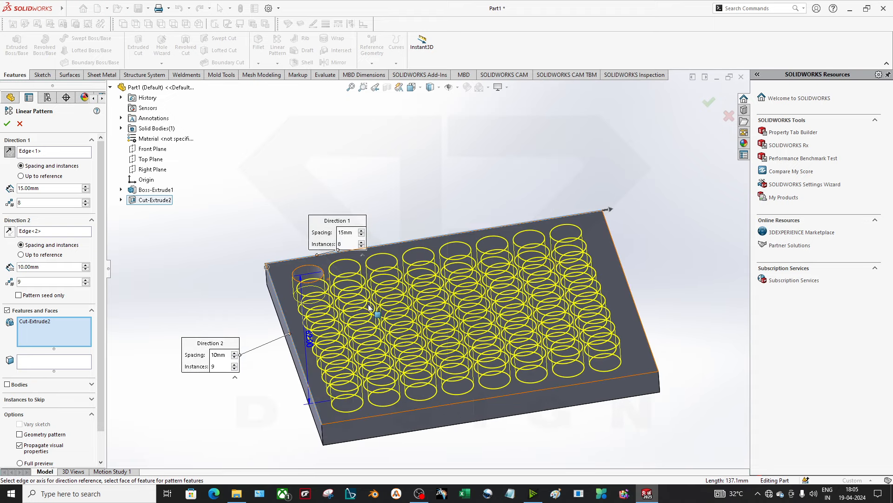
# Set the second direction to 15 mm spacing and 7 instances, and create the hole pattern
pyautogui.moveTo(48, 264); pyautogui.dragTo(7, 267)
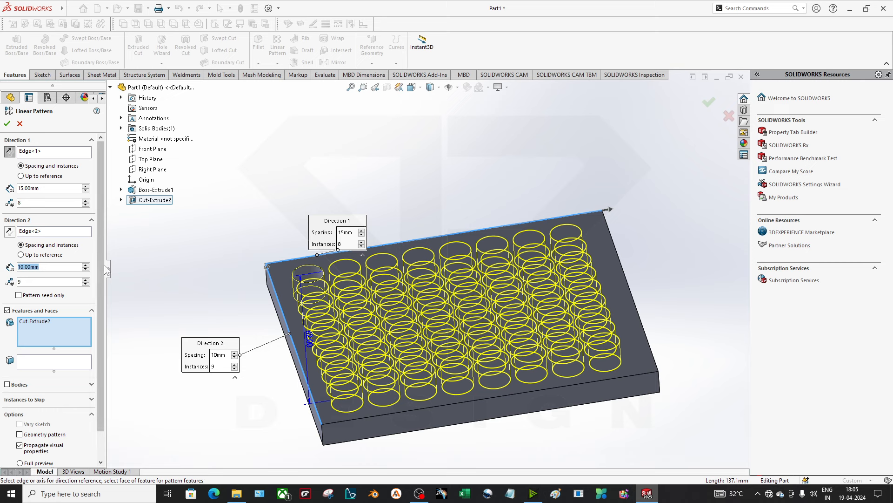
pyautogui.click(86, 265)
pyautogui.moveTo(386, 273); pyautogui.dragTo(403, 337, button='middle')
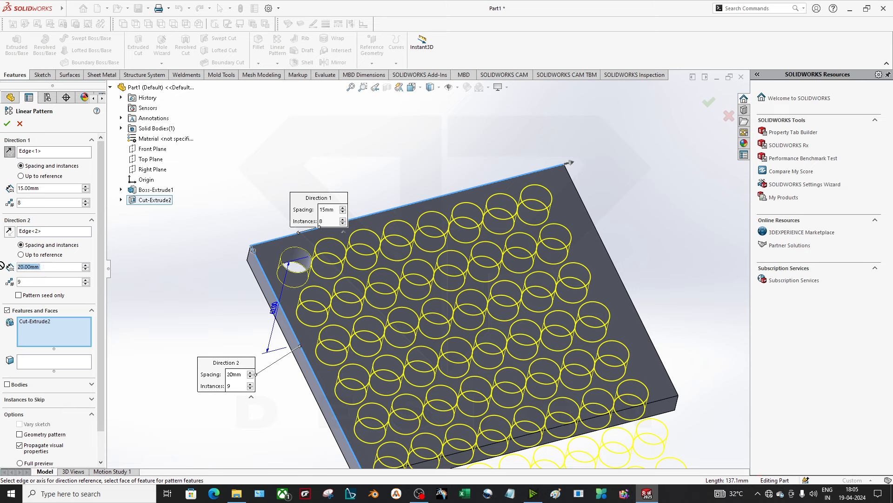
pyautogui.write('15')
pyautogui.press('Return')
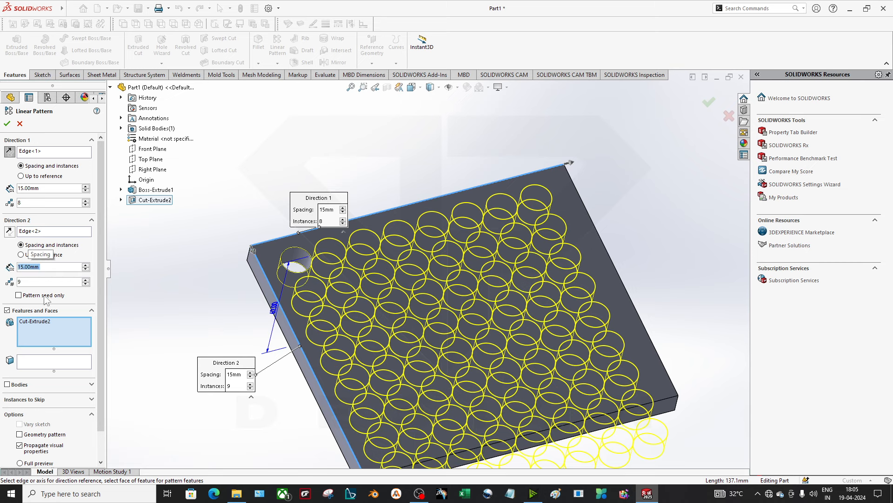
pyautogui.scroll(1, 221, 236)
pyautogui.click(86, 284)
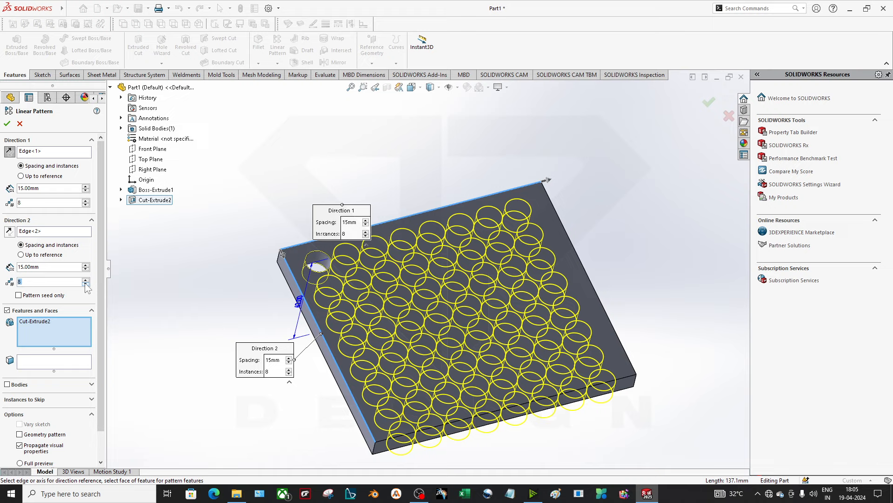
pyautogui.click(85, 283)
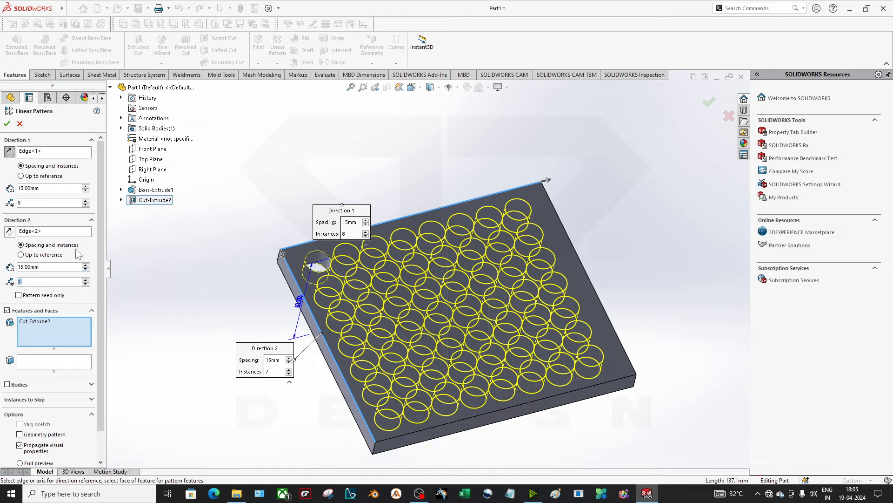
pyautogui.click(7, 124)
# Start a new sketch on the perforated front face of the plate
pyautogui.moveTo(372, 178); pyautogui.dragTo(506, 353, button='middle')
pyautogui.scroll(-6, 417, 273)
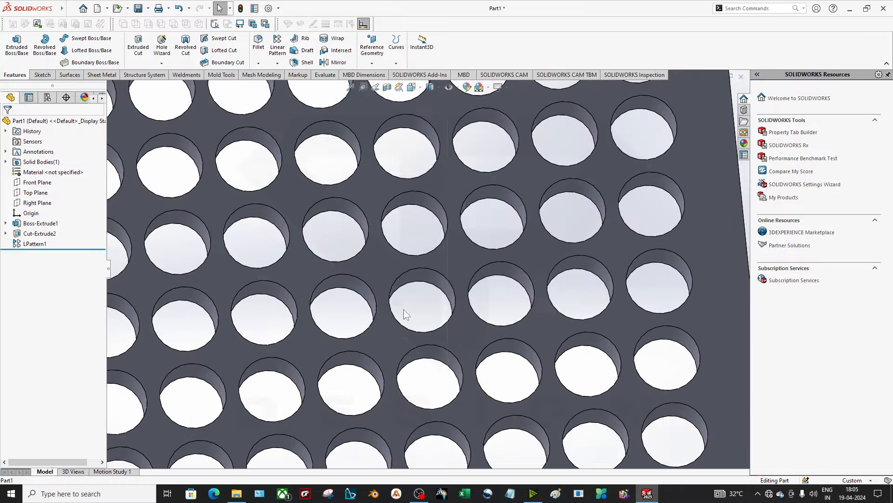
pyautogui.scroll(6, 381, 244)
pyautogui.scroll(-3, 365, 255)
pyautogui.scroll(6, 428, 289)
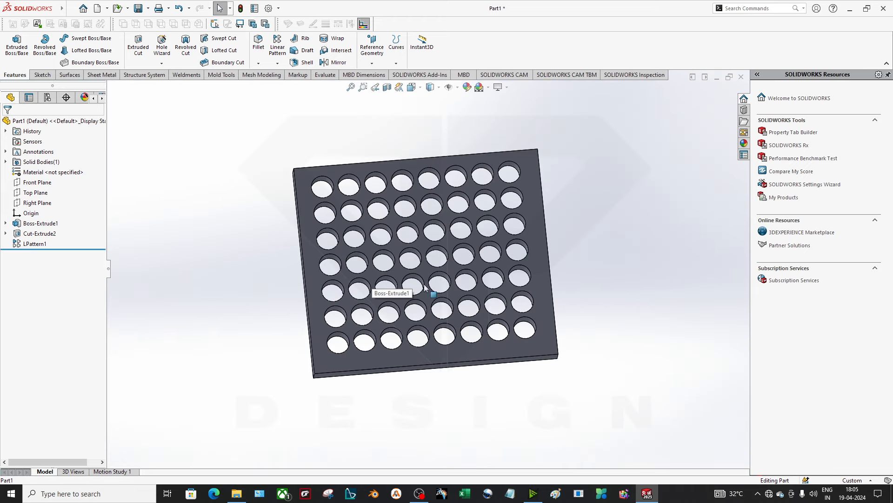
pyautogui.scroll(-6, 433, 279)
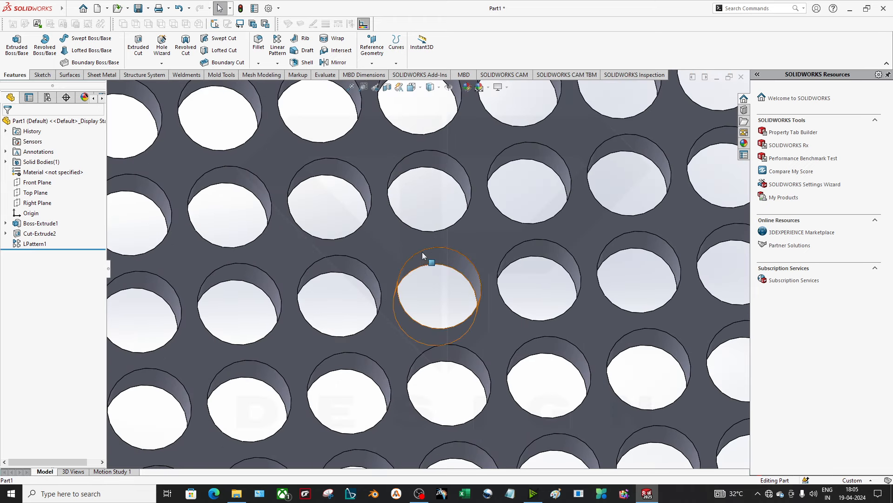
pyautogui.rightClick(424, 265)
pyautogui.click(431, 217)
pyautogui.scroll(-8, 443, 263)
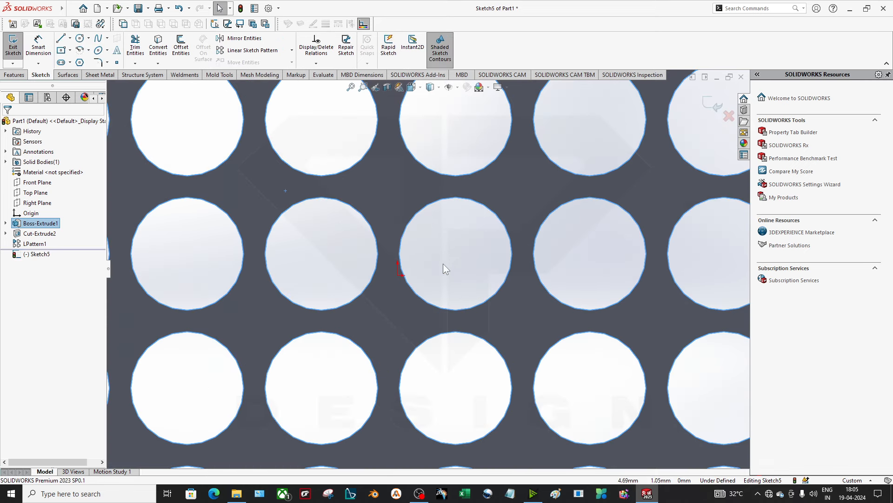
# Sketch a small circle of about 0.8 mm radius inside a central hole, touching the hole's upper edge
pyautogui.click(81, 39)
pyautogui.scroll(-4, 463, 182)
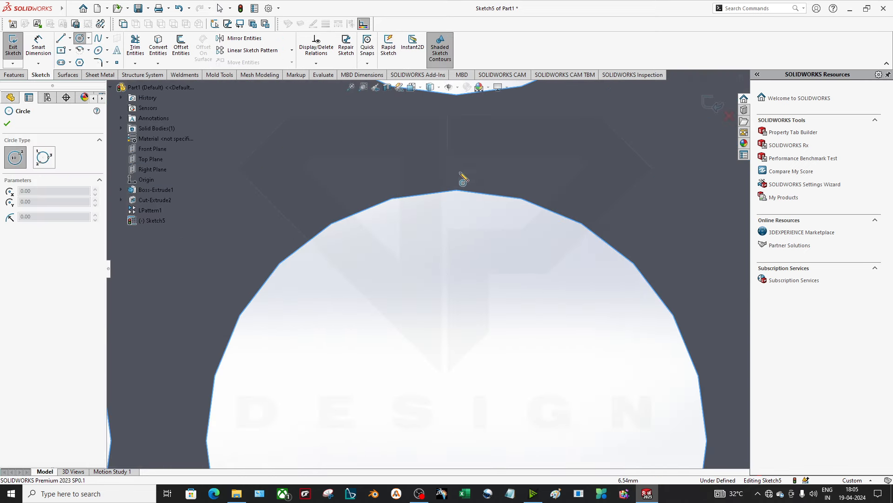
pyautogui.click(457, 221)
pyautogui.click(458, 190)
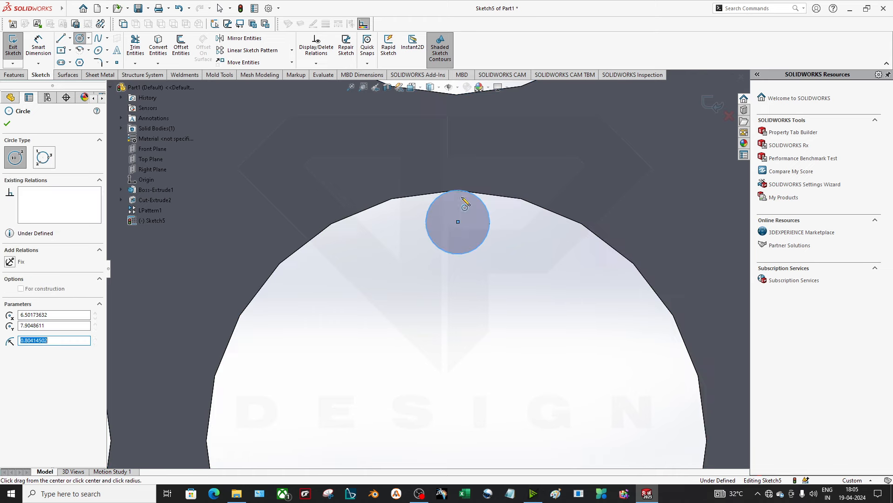
pyautogui.press('Escape')
pyautogui.scroll(4, 505, 244)
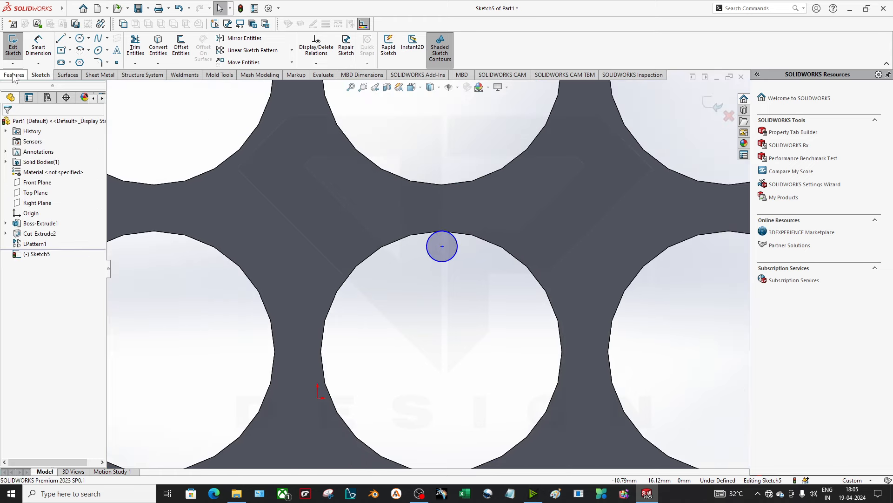
# Extrude the small circle Up To Surface to the plate's opposite face as a separate body without merging the result
pyautogui.click(14, 75)
pyautogui.click(17, 45)
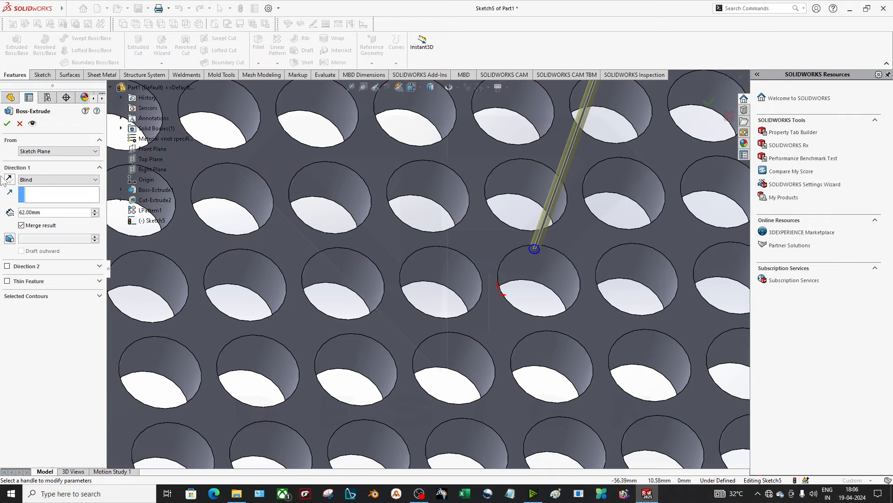
pyautogui.click(55, 179)
pyautogui.click(38, 198)
pyautogui.press('f')
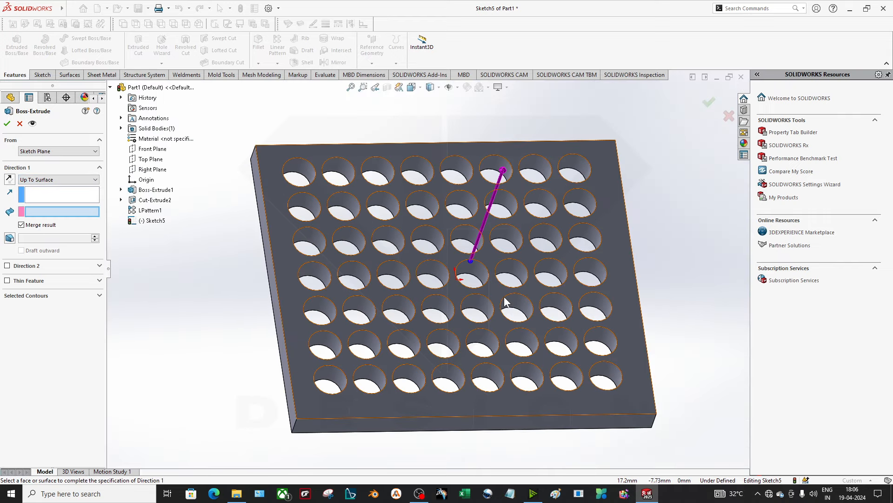
pyautogui.moveTo(504, 297); pyautogui.dragTo(518, 216, button='middle')
pyautogui.click(440, 216)
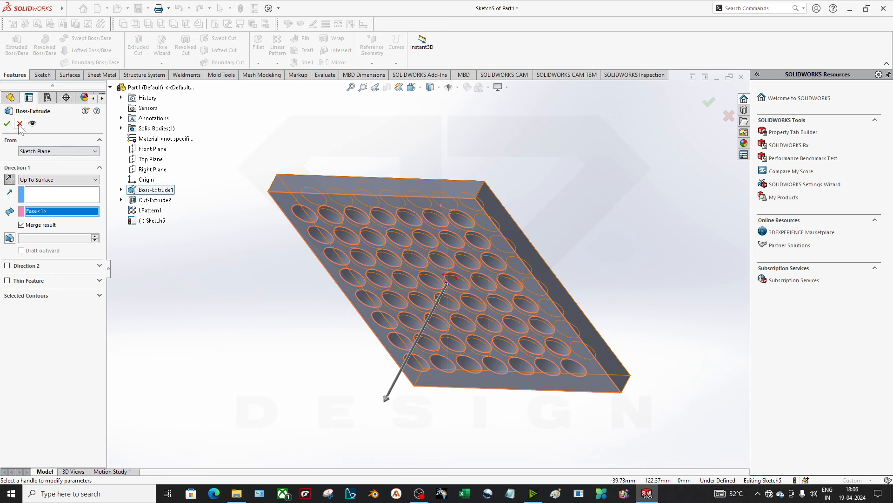
pyautogui.click(39, 226)
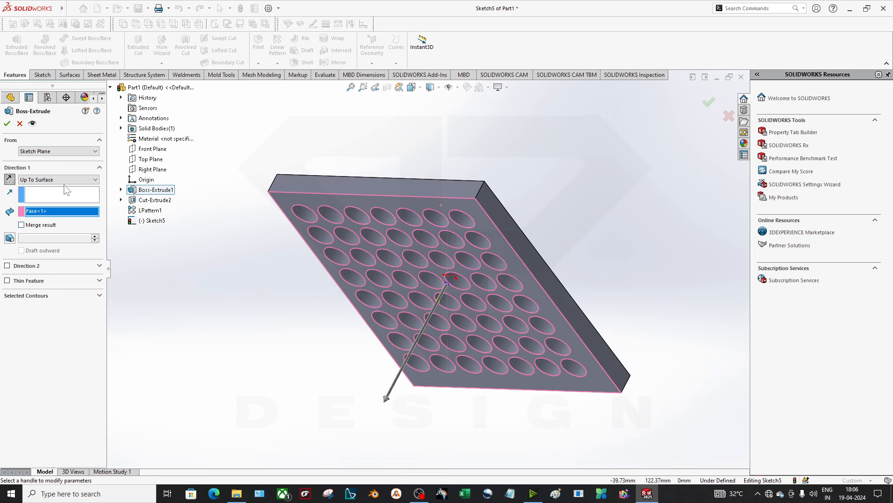
pyautogui.click(6, 124)
# Examine the small extruded cylinder at the hole's upper edge in the Front view
pyautogui.scroll(-10, 467, 308)
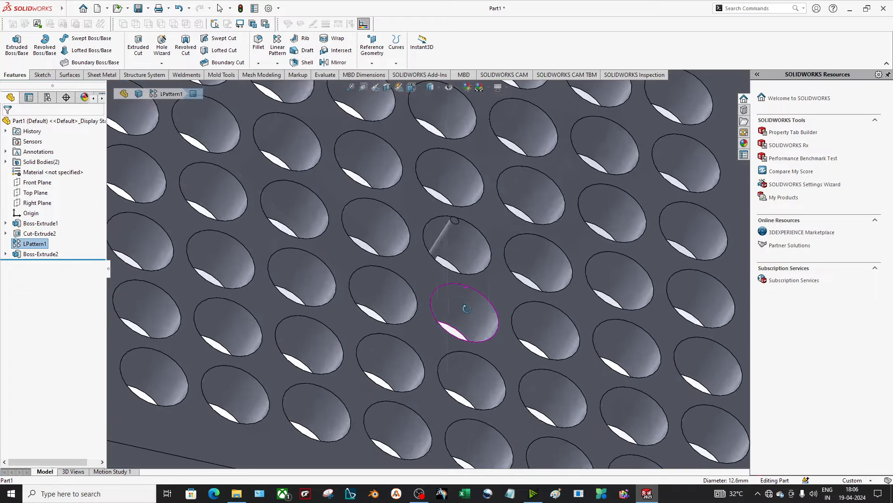
pyautogui.moveTo(467, 308); pyautogui.dragTo(448, 348, button='middle')
pyautogui.press('space')
pyautogui.click(373, 317)
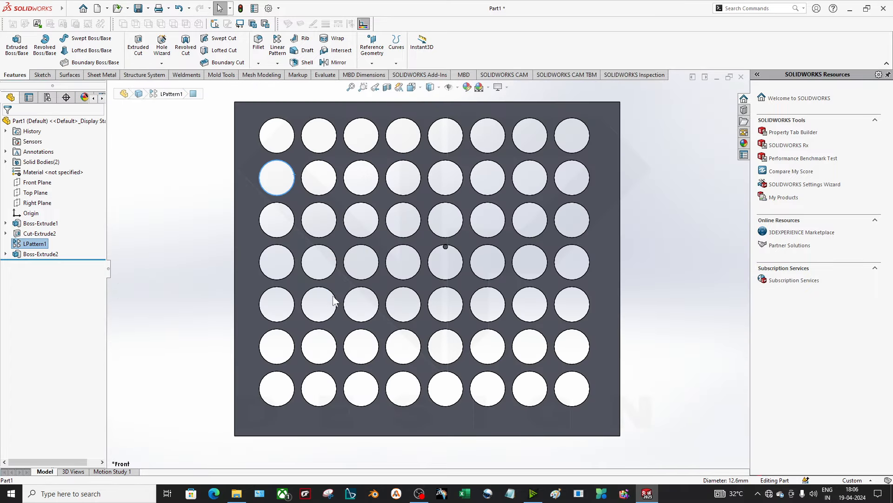
pyautogui.scroll(-8, 461, 265)
pyautogui.scroll(-3, 448, 240)
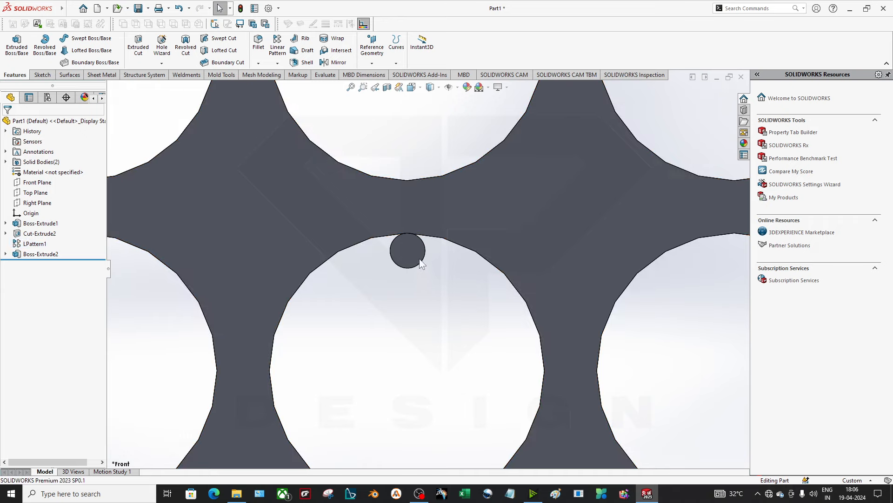
# Start a circular pattern that uses the inner face of the hole containing the small cylinder as its axis reference
pyautogui.scroll(5, 465, 305)
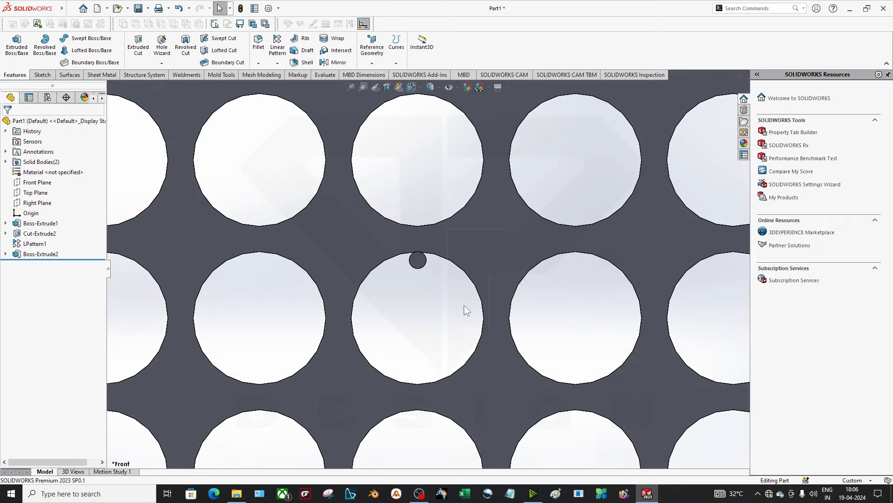
pyautogui.click(278, 64)
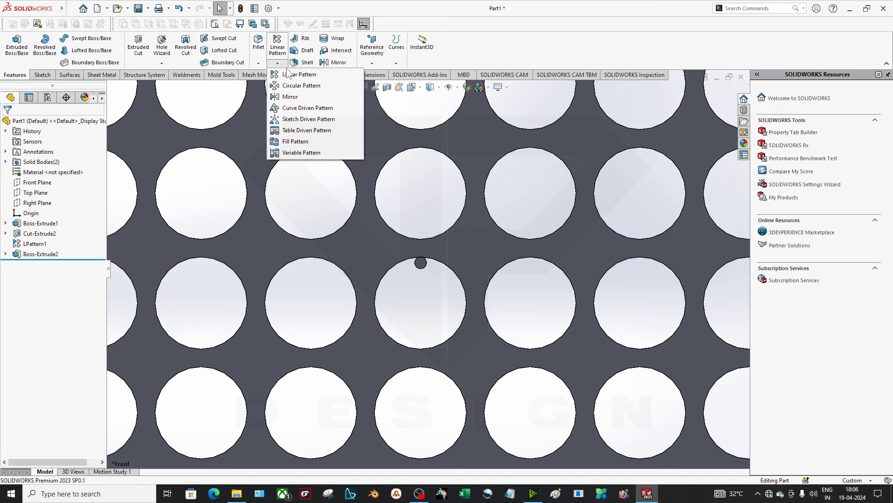
pyautogui.click(295, 87)
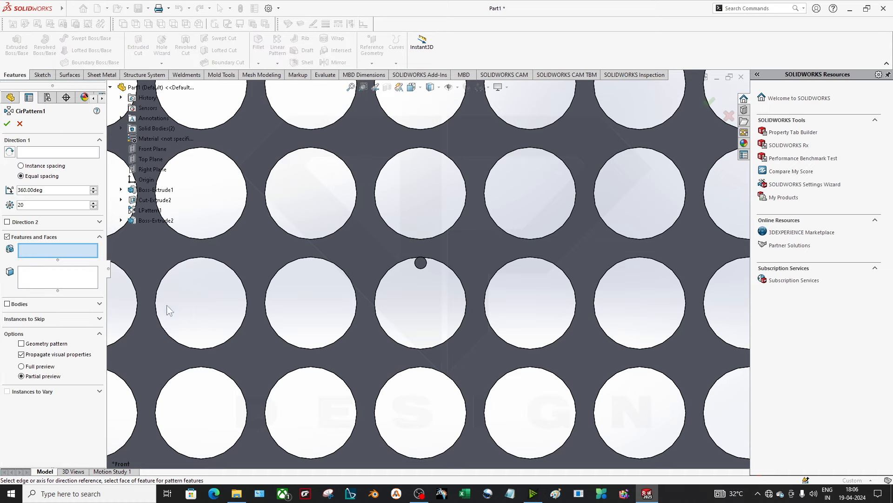
pyautogui.click(48, 150)
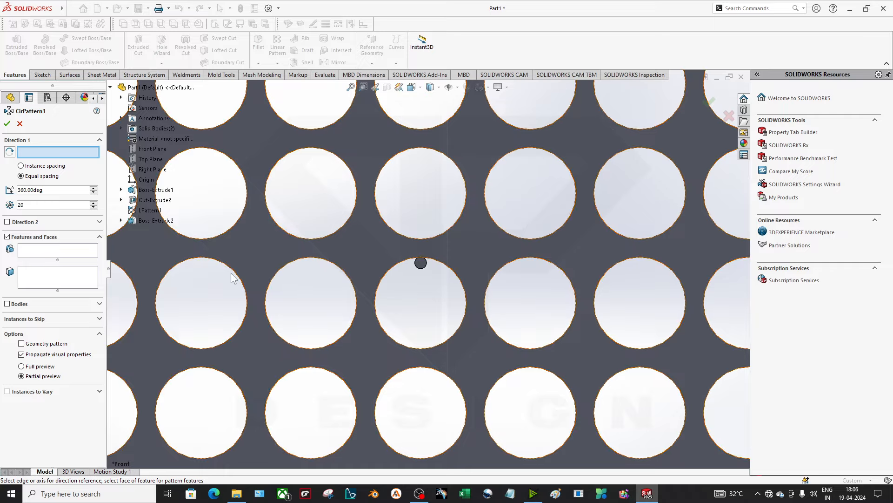
pyautogui.moveTo(377, 312); pyautogui.dragTo(382, 263, button='middle')
pyautogui.click(448, 289)
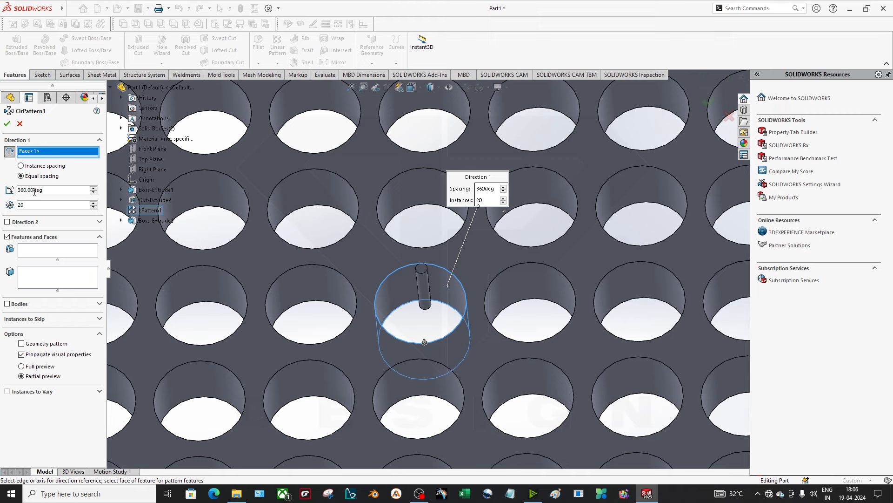
# Try to pick the small cylinder's extrusion as the feature for the circular pattern
pyautogui.click(26, 256)
pyautogui.click(422, 292)
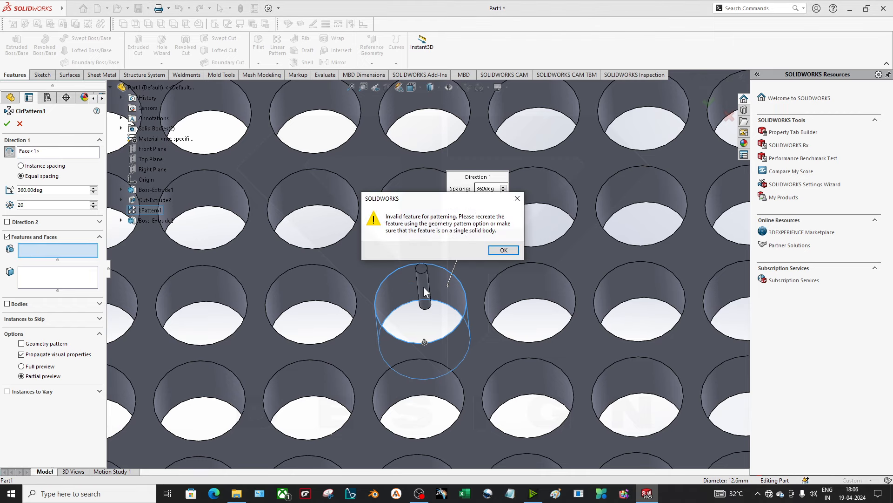
pyautogui.click(503, 250)
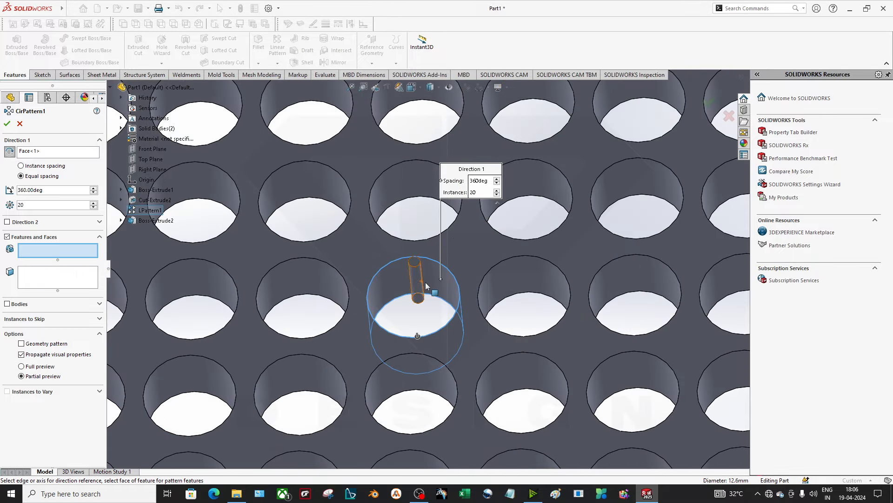
pyautogui.click(149, 219)
pyautogui.click(503, 250)
# Switch the circular pattern to bodies and pick the small cylinder as the body to pattern
pyautogui.click(7, 304)
pyautogui.click(415, 277)
pyautogui.scroll(5, 425, 348)
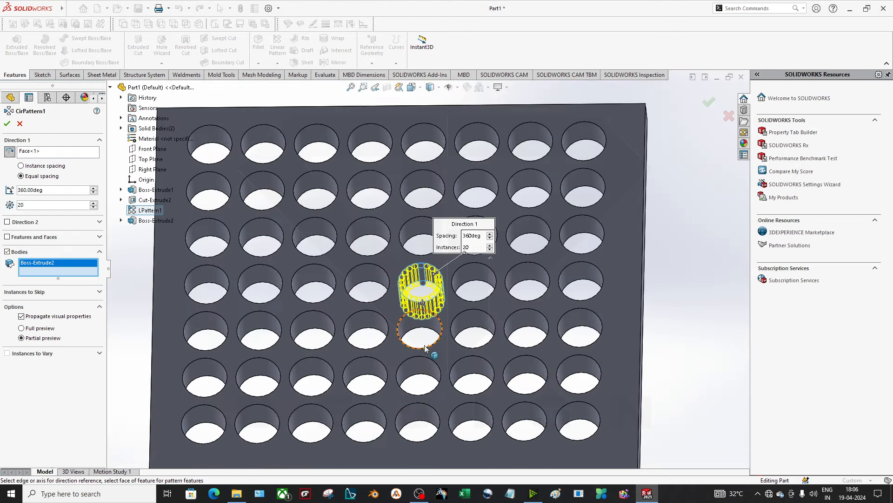
pyautogui.moveTo(424, 345); pyautogui.dragTo(426, 355, button='middle')
pyautogui.scroll(-4, 438, 278)
pyautogui.moveTo(465, 303); pyautogui.dragTo(458, 311, button='middle')
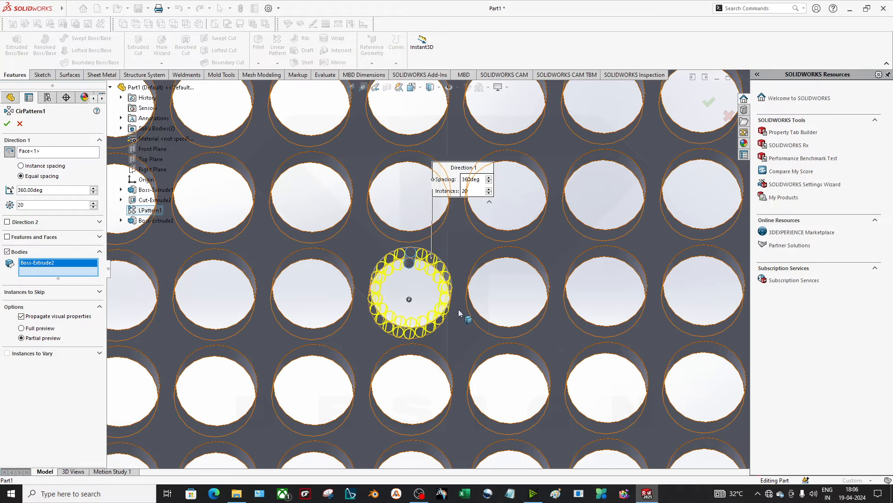
# Try skipping one cylinder instance on the hole's left side and remove it from the skipped instances
pyautogui.click(29, 298)
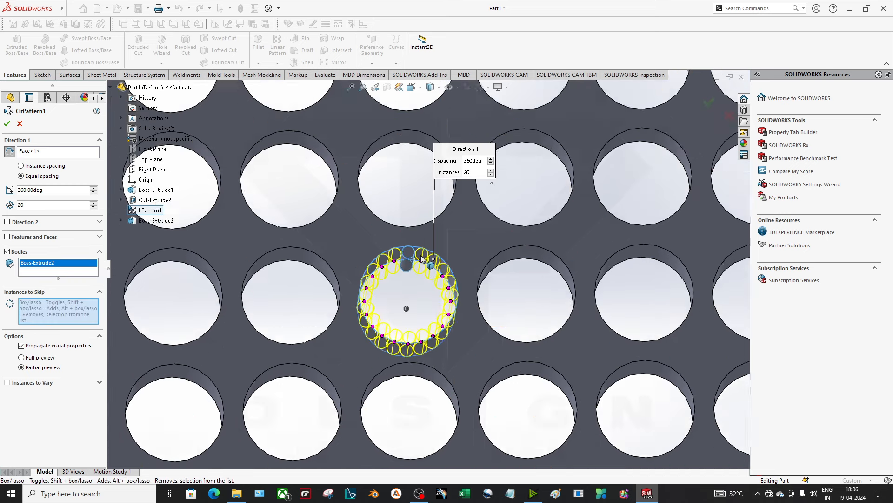
pyautogui.scroll(-3, 407, 258)
pyautogui.click(324, 338)
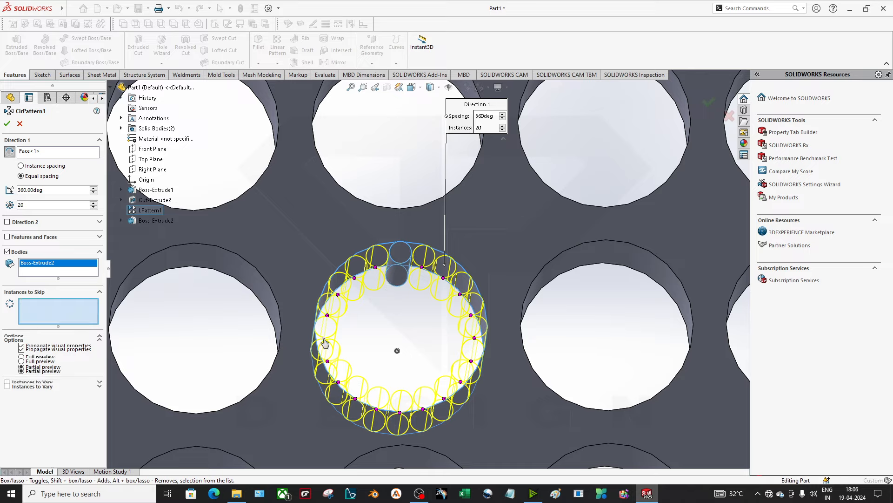
pyautogui.rightClick(69, 301)
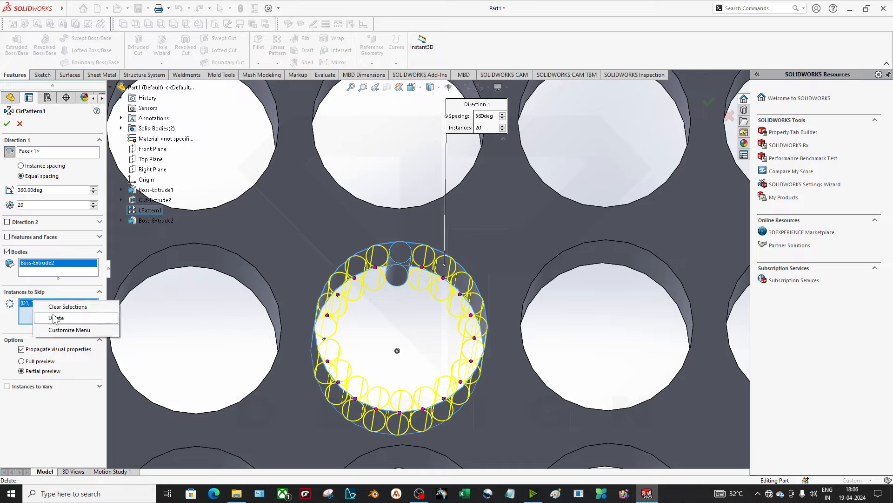
pyautogui.click(84, 313)
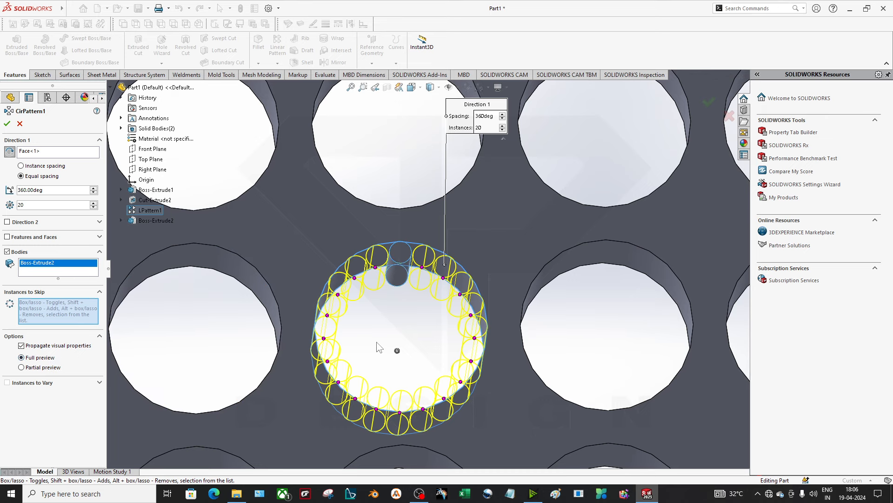
# Create the circular pattern of 20 cylinders equally spaced over 360 degrees around the hole
pyautogui.scroll(3, 349, 345)
pyautogui.scroll(2, 215, 352)
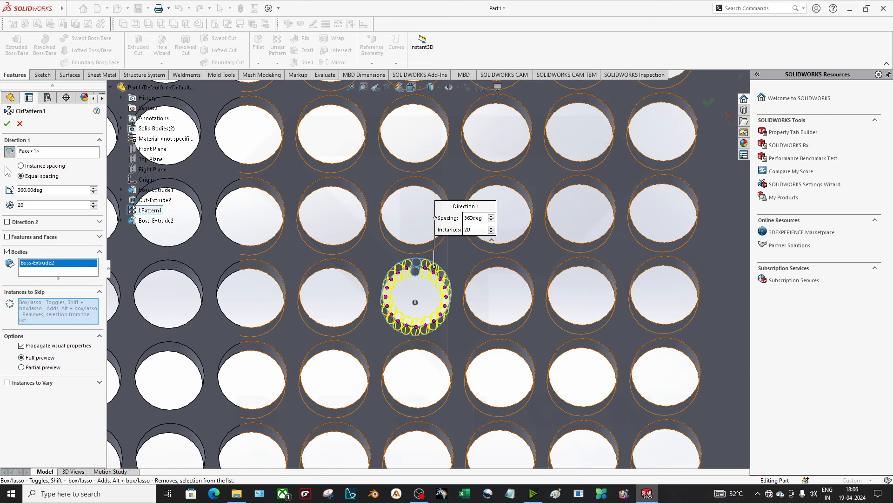
pyautogui.click(7, 124)
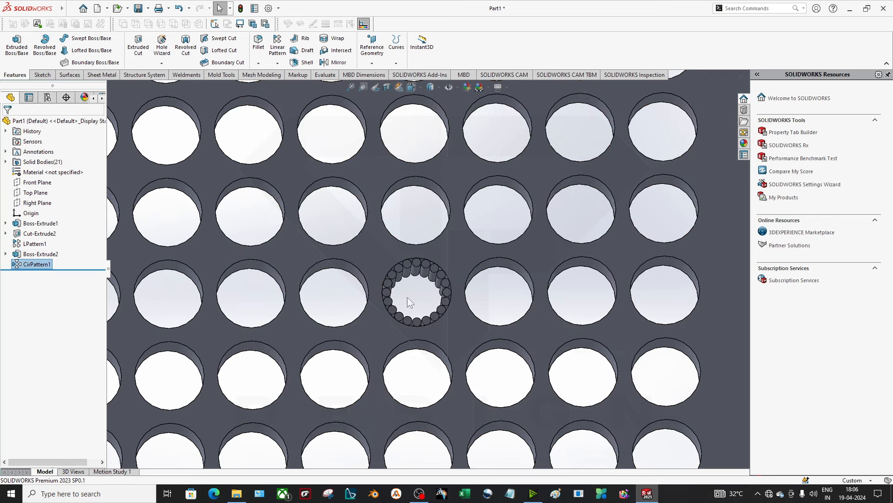
# Start a linear pattern of bodies along the plate's upper edge with 15 mm spacing and 8 instances
pyautogui.scroll(-5, 406, 296)
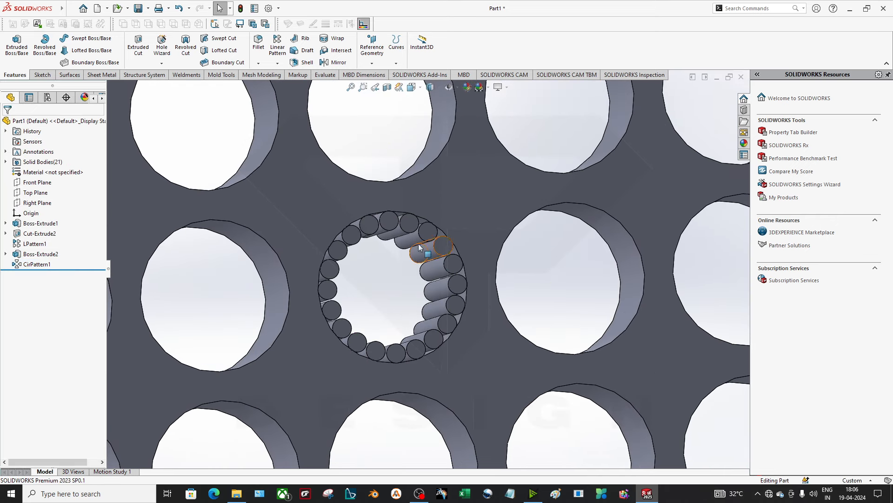
pyautogui.click(277, 63)
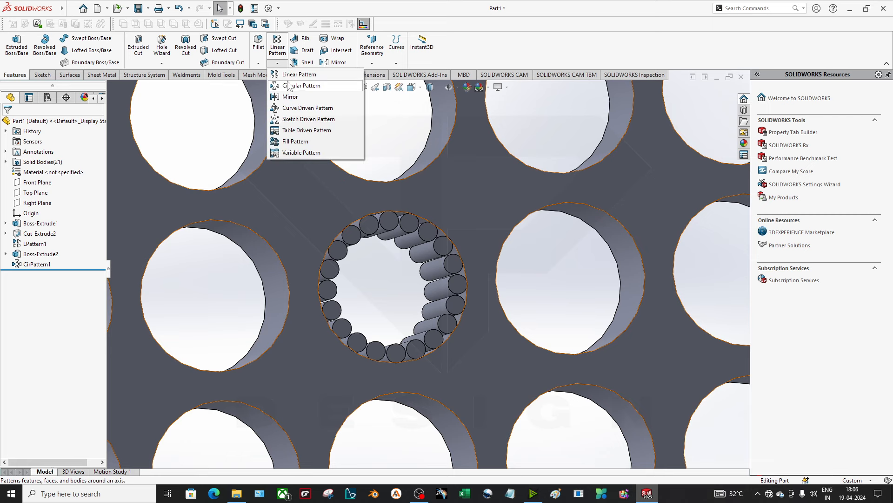
pyautogui.click(294, 72)
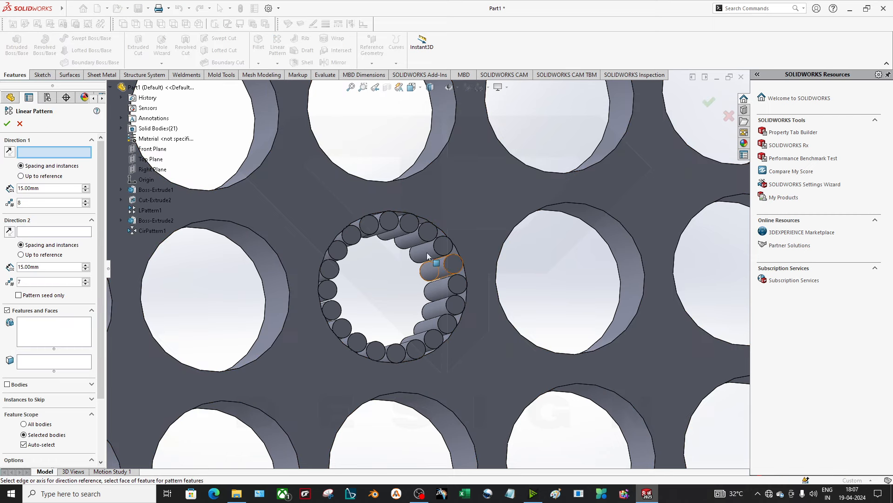
pyautogui.press('f')
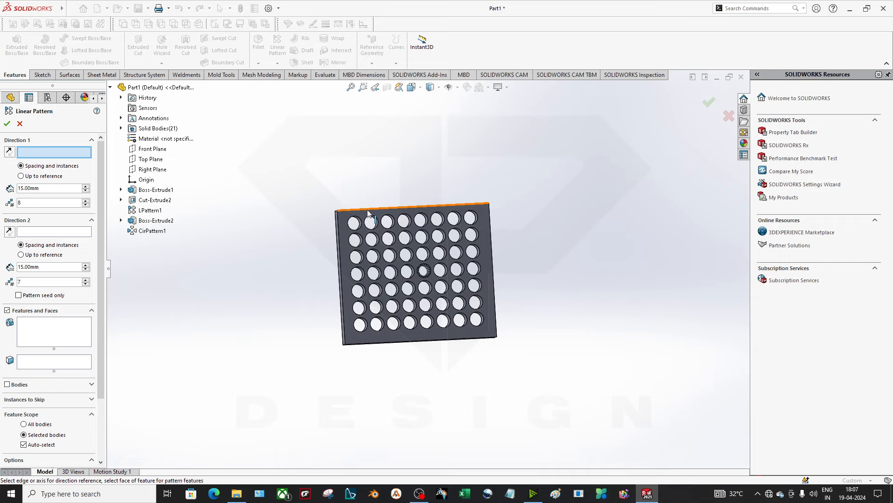
pyautogui.click(367, 213)
pyautogui.scroll(-4, 429, 289)
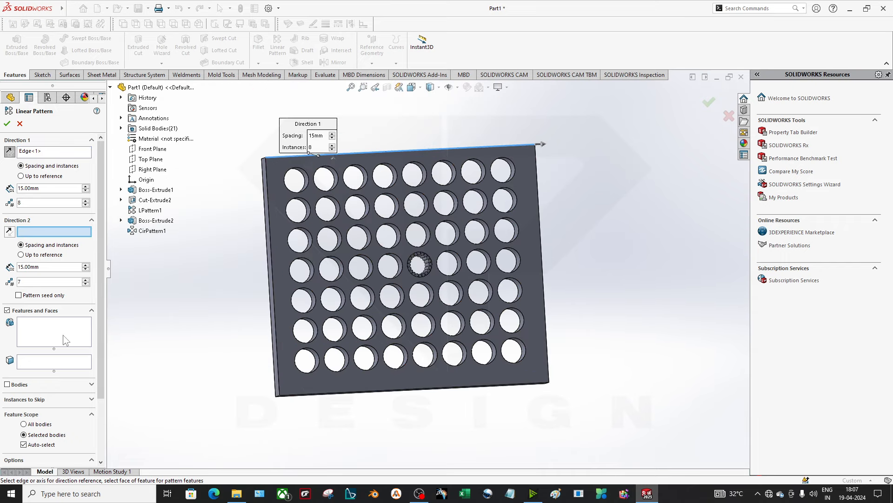
pyautogui.click(67, 341)
pyautogui.scroll(-2, 370, 261)
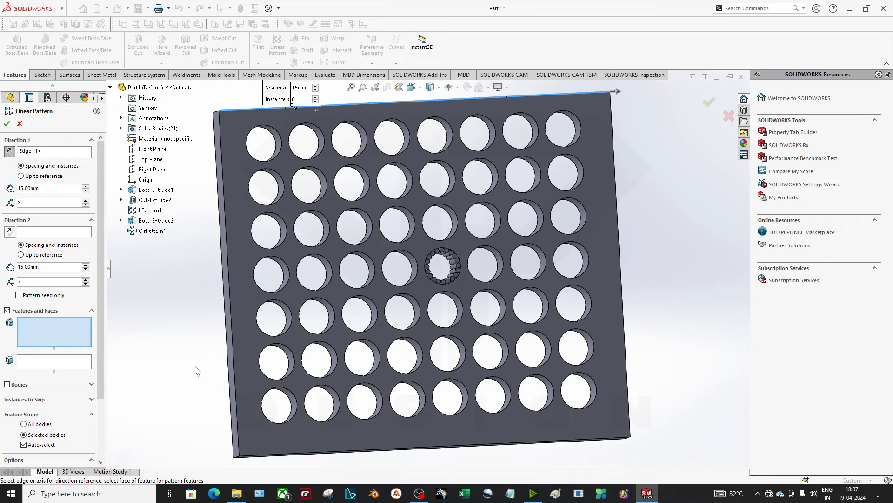
pyautogui.click(7, 384)
pyautogui.scroll(-4, 465, 261)
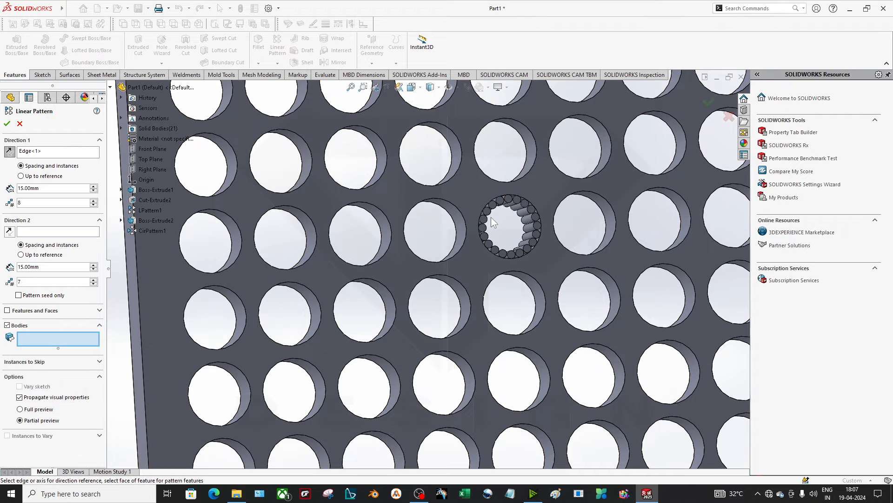
# Pick the small cylinders of the ring inside the hole one by one as the bodies for the linear pattern
pyautogui.click(487, 223)
pyautogui.scroll(-4, 518, 218)
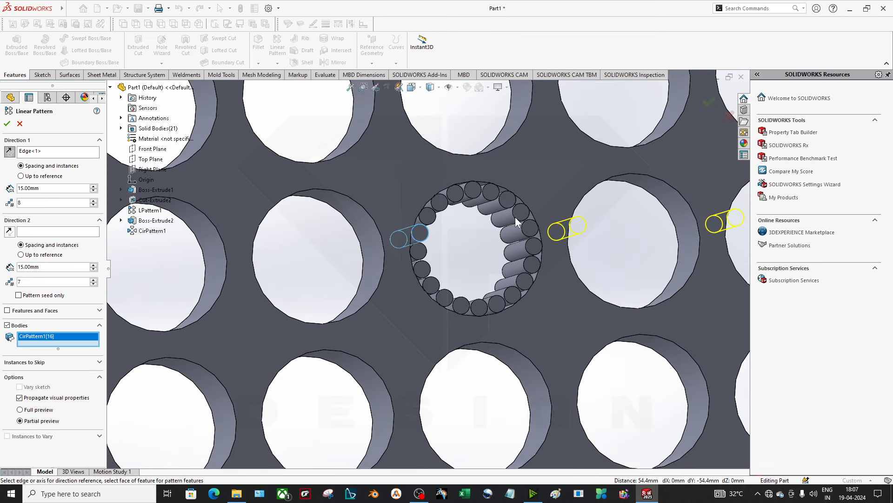
pyautogui.click(474, 202)
pyautogui.click(491, 204)
pyautogui.click(515, 232)
pyautogui.click(516, 268)
pyautogui.click(504, 284)
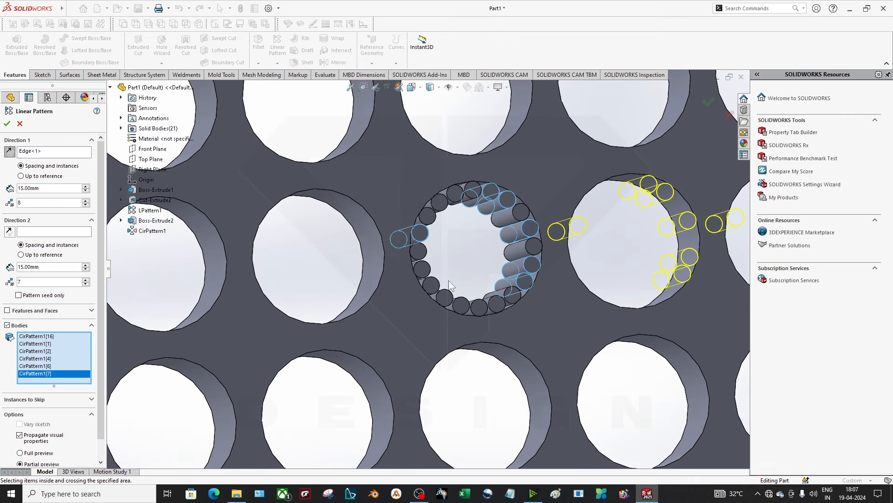
pyautogui.click(460, 304)
pyautogui.click(496, 303)
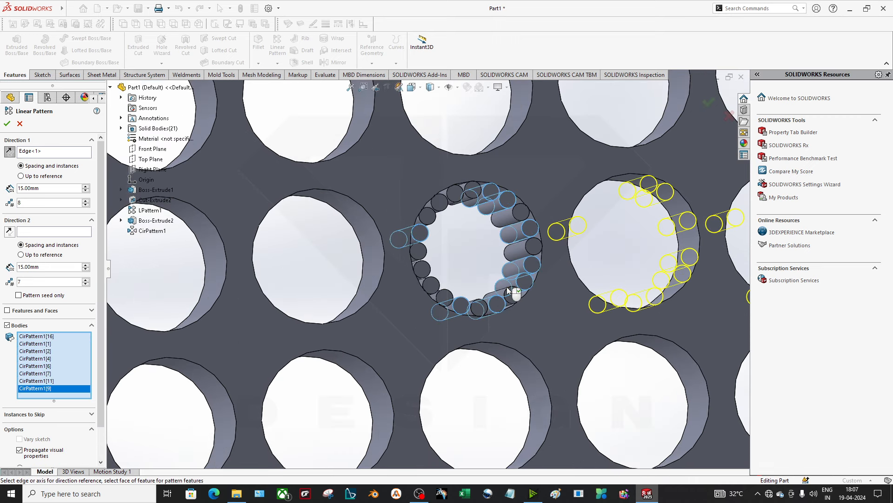
pyautogui.click(431, 285)
pyautogui.click(422, 269)
pyautogui.click(417, 253)
pyautogui.click(427, 216)
pyautogui.click(443, 205)
pyautogui.click(454, 194)
pyautogui.press('z')
pyautogui.click(467, 205)
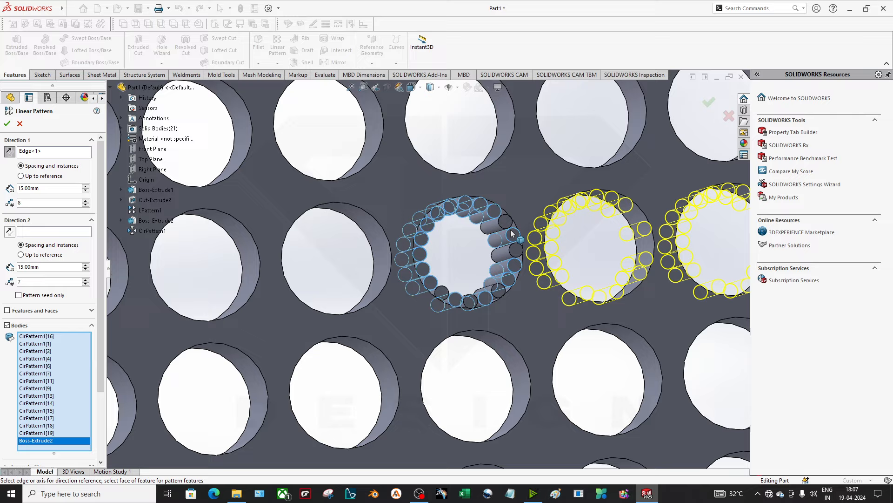
pyautogui.click(505, 222)
pyautogui.click(516, 250)
pyautogui.scroll(-1, 542, 327)
pyautogui.scroll(3, 569, 266)
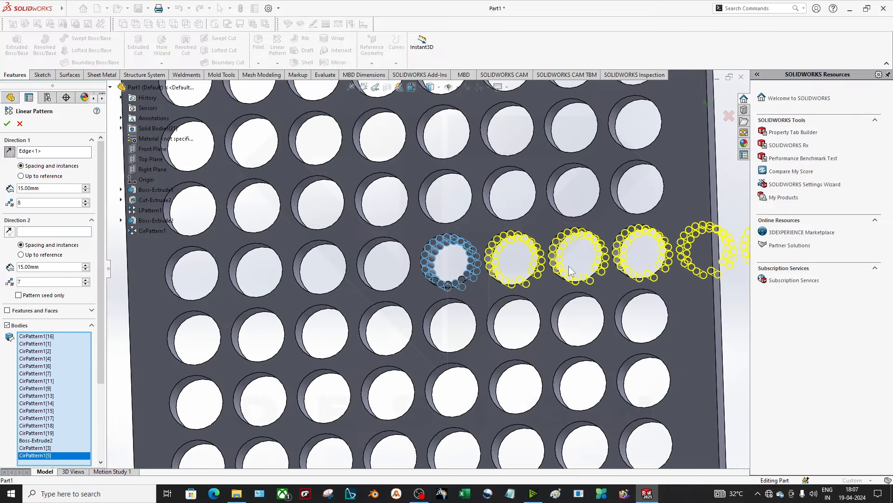
pyautogui.scroll(-4, 448, 269)
pyautogui.click(426, 280)
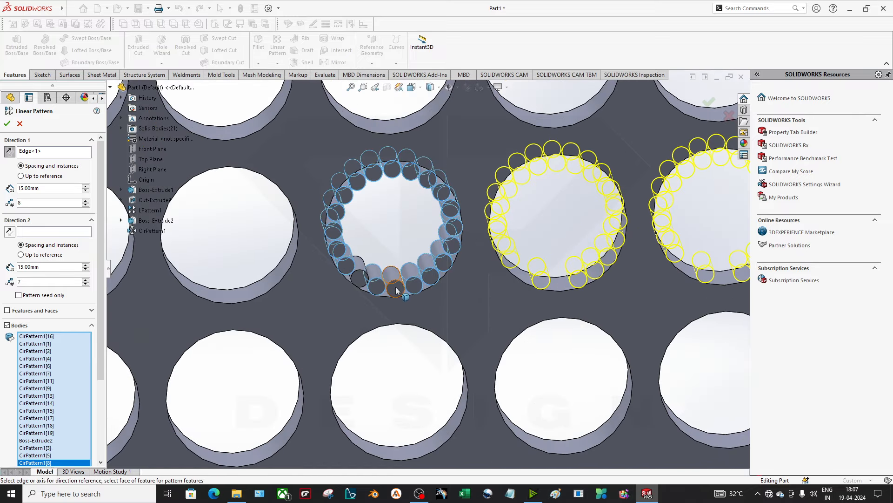
# Create the linear pattern of the cylinder ring with 8 instances spaced 15 mm apart
pyautogui.scroll(3, 425, 270)
pyautogui.scroll(5, 511, 266)
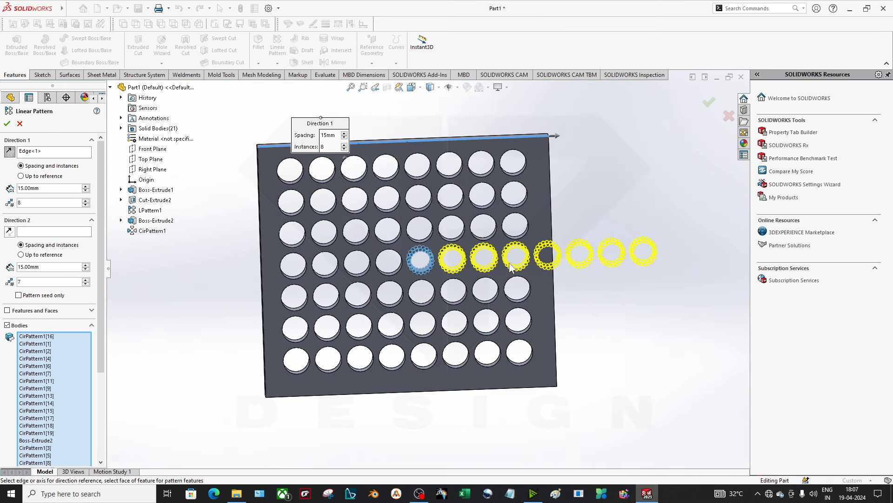
pyautogui.click(7, 124)
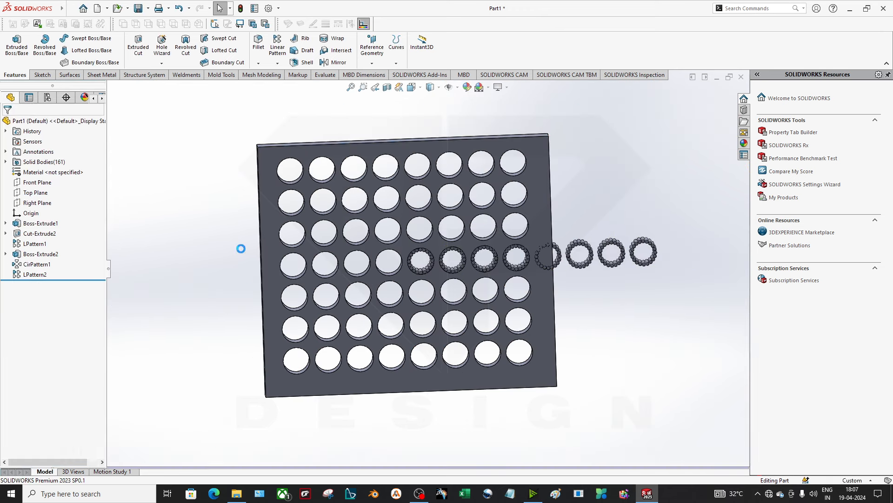
# Examine the row of patterned cylinder rings in and beyond the plate from several angles
pyautogui.scroll(-5, 525, 280)
pyautogui.moveTo(450, 288)
pyautogui.mouseDown(button='middle')
pyautogui.moveTo(473, 261)
pyautogui.moveTo(447, 279)
pyautogui.mouseUp(button='middle')
pyautogui.scroll(-4, 438, 283)
pyautogui.moveTo(505, 291); pyautogui.dragTo(459, 279, button='middle')
pyautogui.scroll(6, 558, 294)
pyautogui.scroll(-2, 385, 264)
pyautogui.scroll(5, 525, 230)
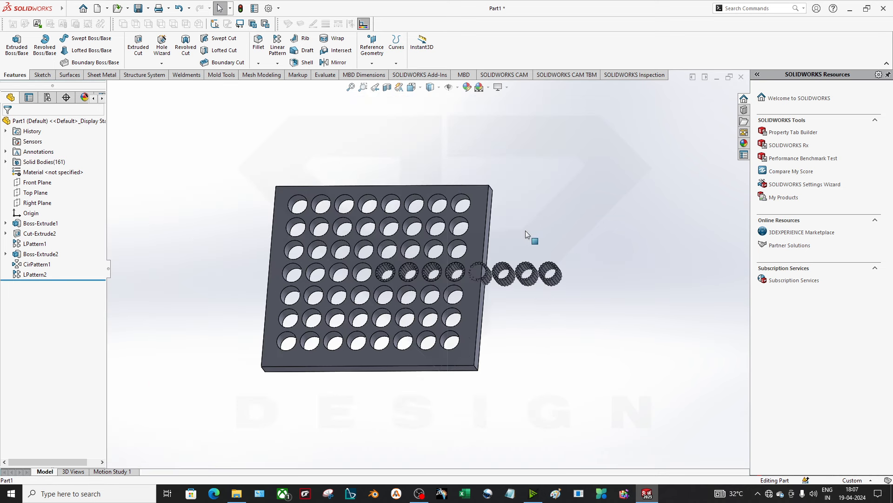
pyautogui.moveTo(487, 287); pyautogui.dragTo(490, 279, button='middle')
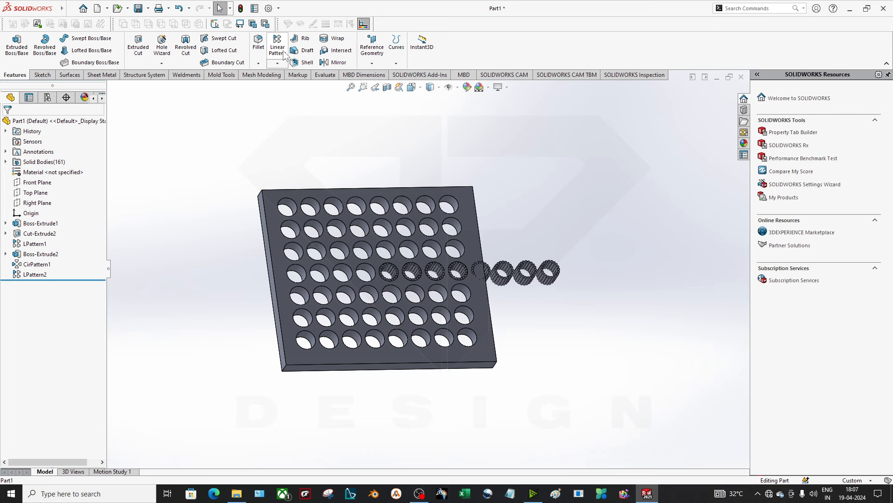
pyautogui.click(261, 74)
pyautogui.click(278, 63)
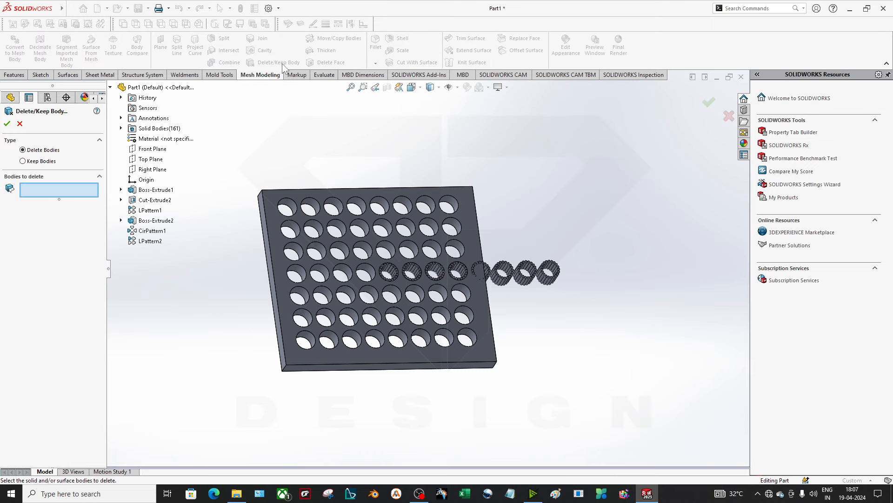
pyautogui.click(20, 124)
pyautogui.click(41, 75)
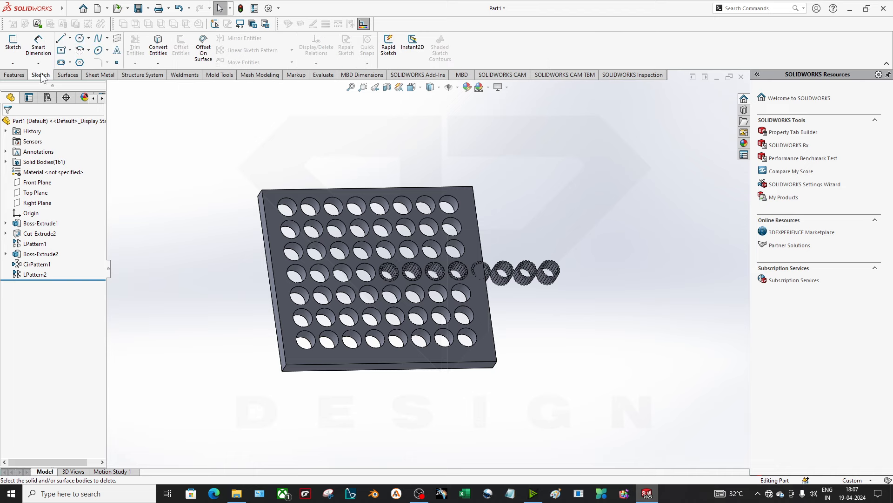
pyautogui.click(15, 75)
pyautogui.moveTo(516, 248); pyautogui.dragTo(490, 310, button='middle')
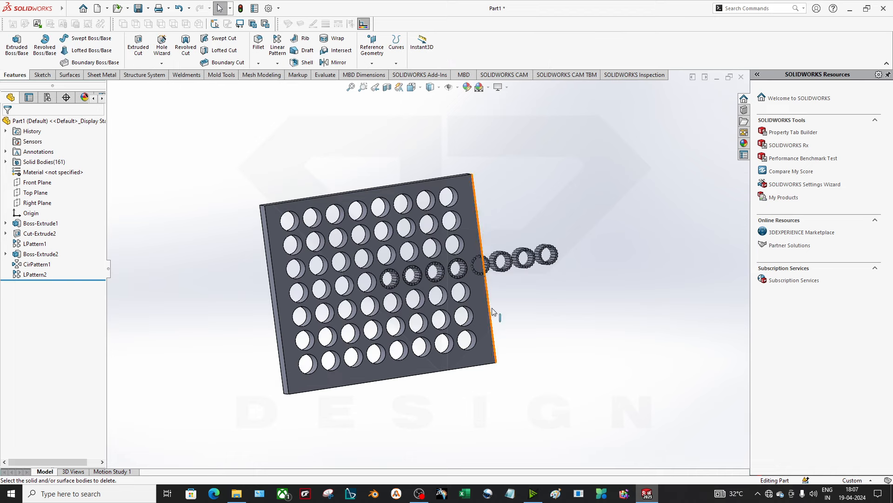
# Close the perforated plate part
pyautogui.scroll(3, 471, 320)
pyautogui.scroll(-3, 489, 315)
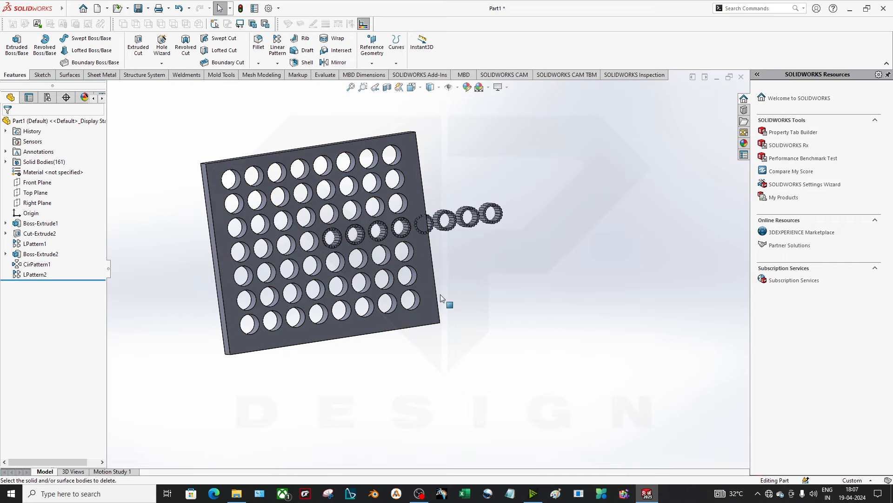
pyautogui.click(741, 77)
pyautogui.click(399, 251)
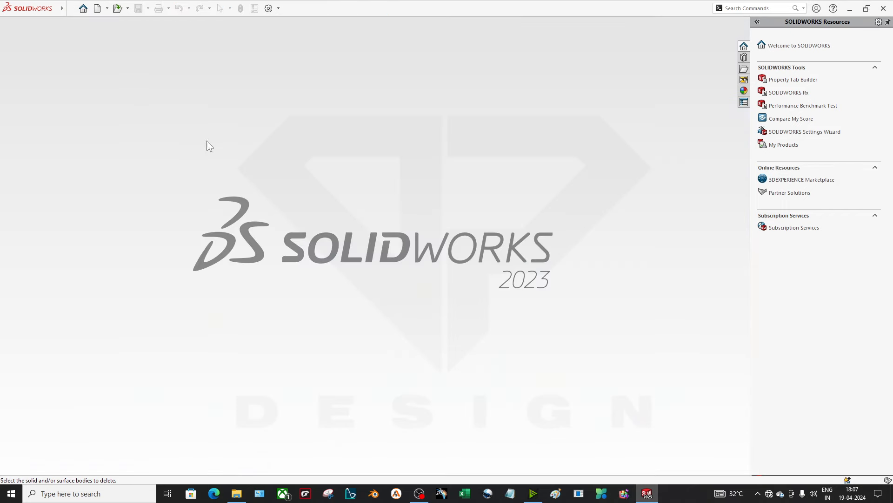
# Create a new part document and start a sketch on the Front Plane
pyautogui.click(98, 8)
pyautogui.doubleClick(279, 179)
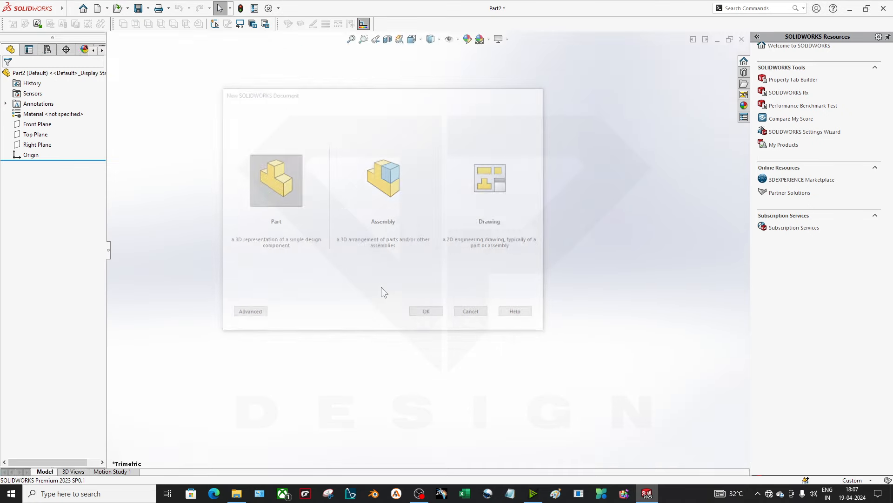
pyautogui.rightClick(57, 170)
pyautogui.click(51, 160)
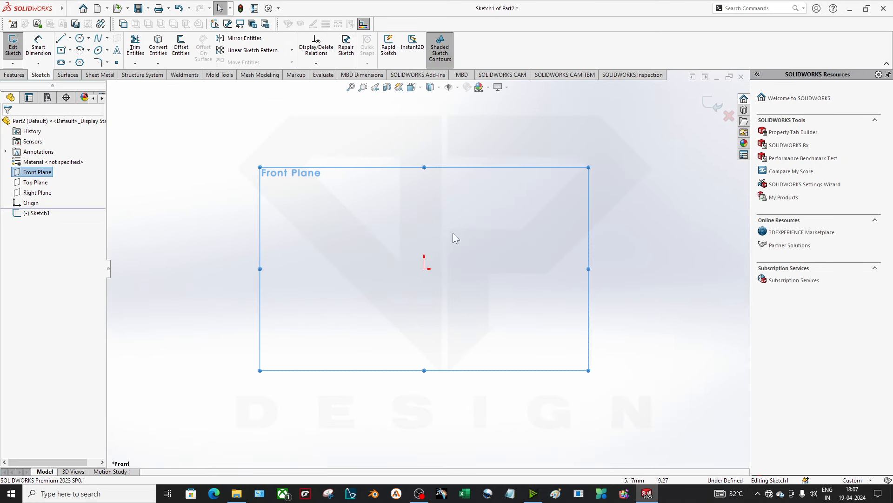
# Draw an open seven-point spline that rises to a hump above the origin and falls again toward its far end
pyautogui.click(68, 53)
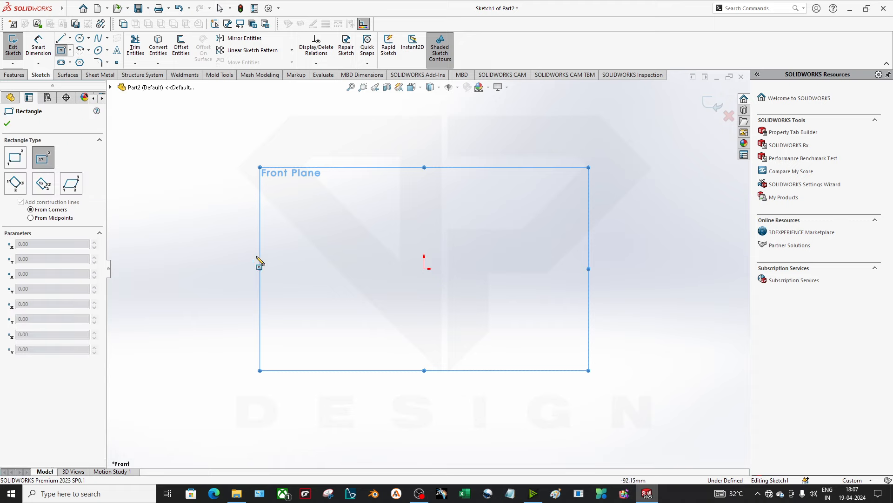
pyautogui.click(98, 38)
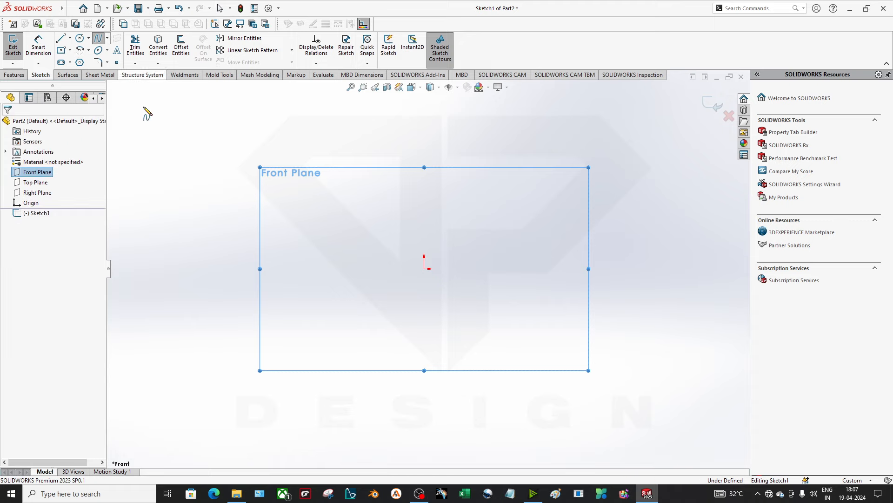
pyautogui.click(233, 245)
pyautogui.click(447, 180)
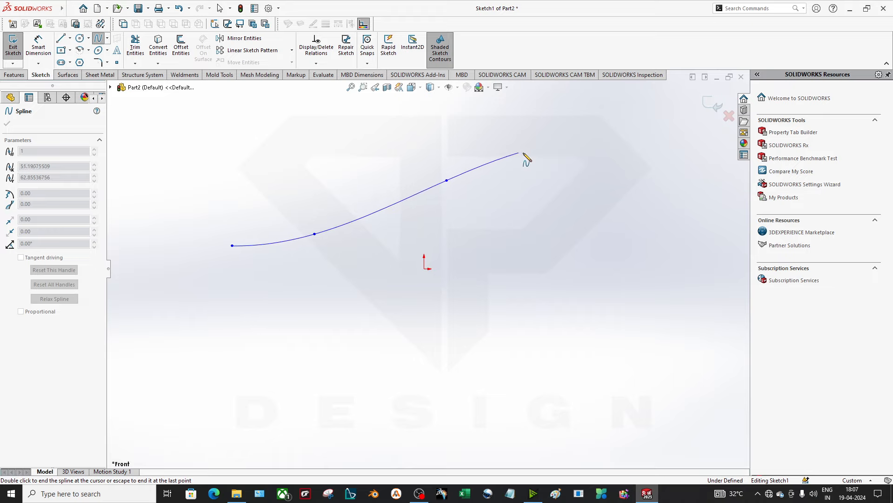
pyautogui.click(529, 152)
pyautogui.click(646, 177)
pyautogui.click(708, 209)
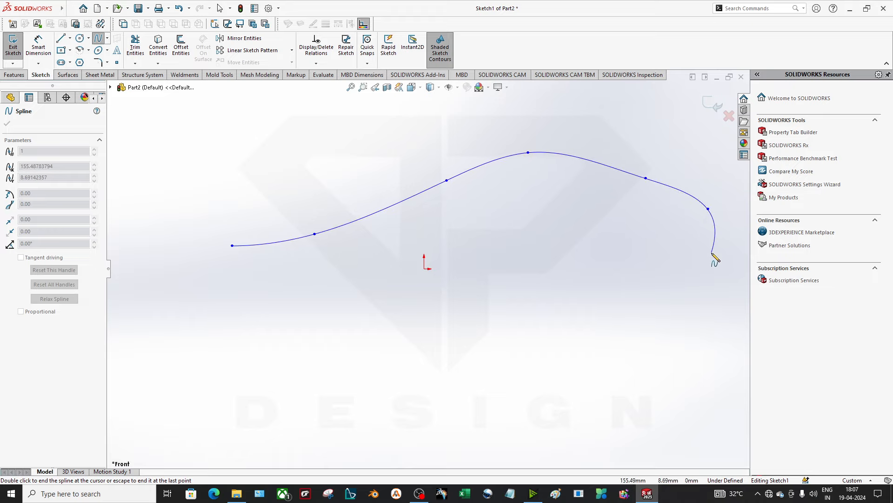
pyautogui.doubleClick(743, 215)
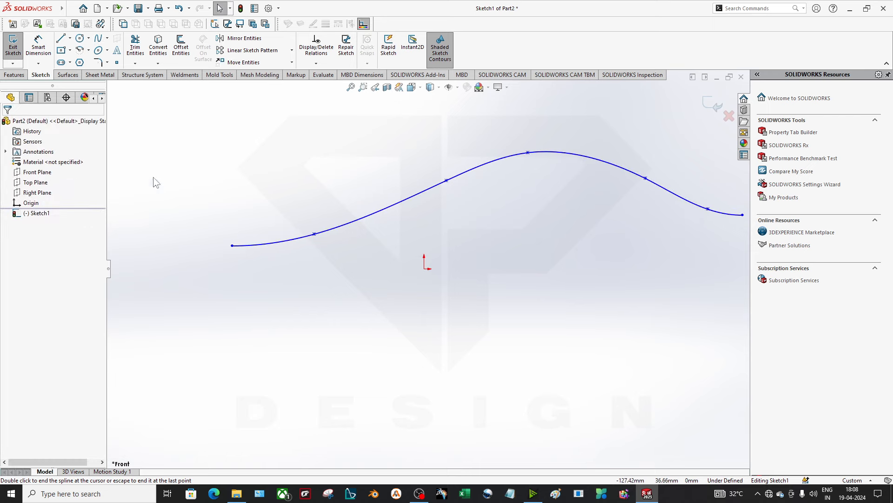
# Close the profile below the spline with two vertical lines from its ends and a horizontal base line about 270 mm long
pyautogui.click(61, 39)
pyautogui.click(232, 245)
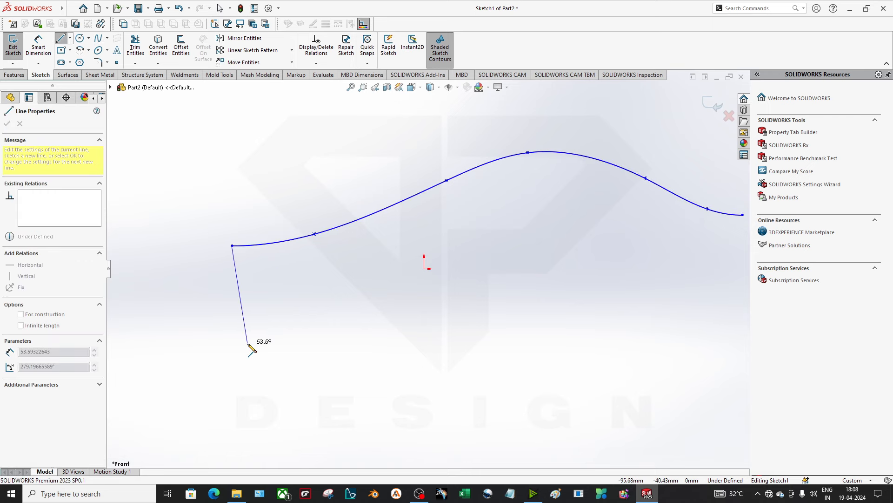
pyautogui.click(232, 352)
pyautogui.press('z')
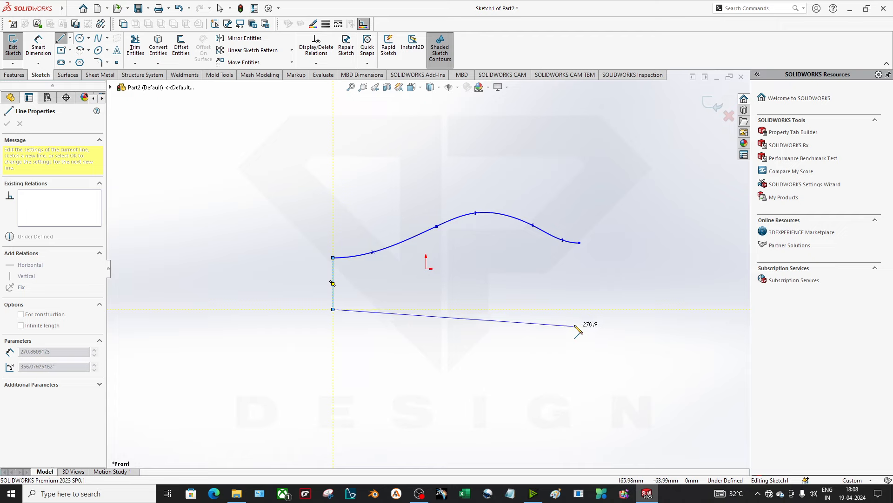
pyautogui.click(580, 309)
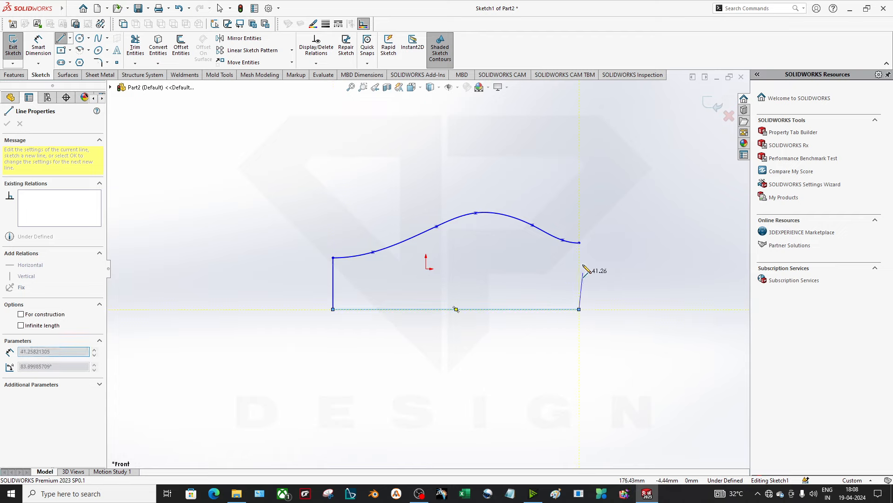
pyautogui.click(579, 243)
pyautogui.press('Escape')
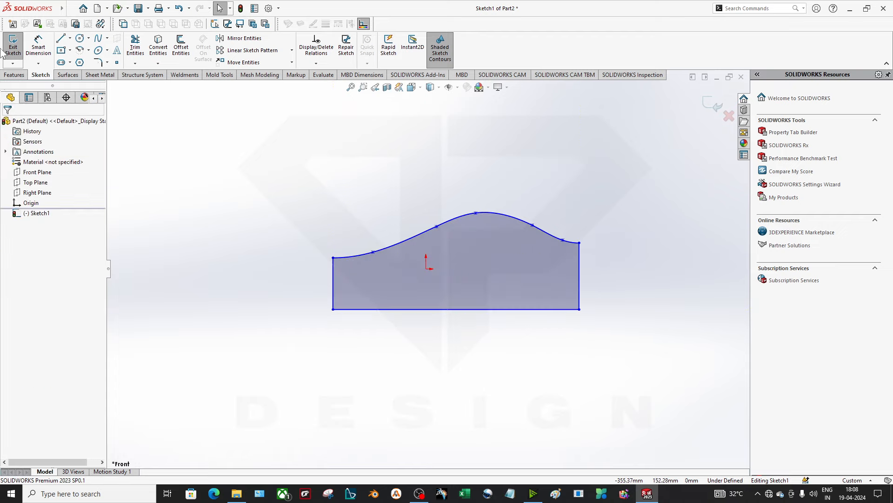
# Extrude the closed wavy profile as a boss with the Mid Plane end condition and a depth of 50 mm
pyautogui.click(18, 75)
pyautogui.click(17, 44)
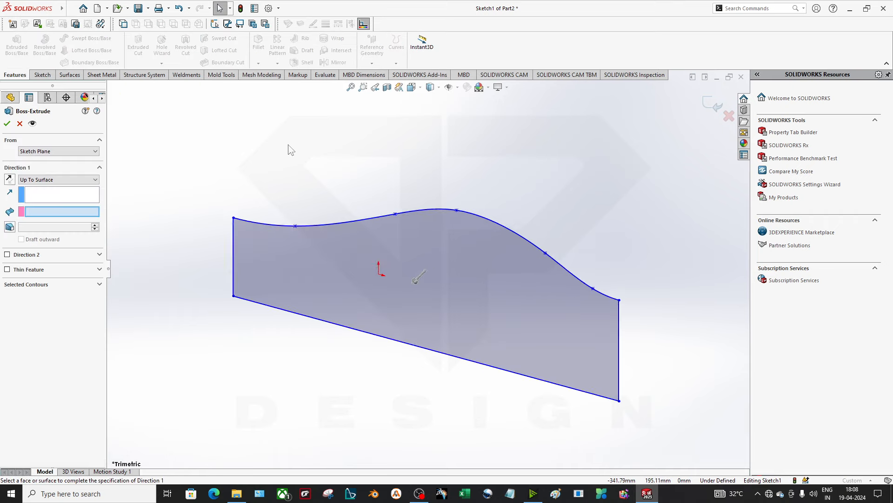
pyautogui.moveTo(329, 288)
pyautogui.mouseDown(button='middle')
pyautogui.moveTo(398, 308)
pyautogui.moveTo(335, 293)
pyautogui.mouseUp(button='middle')
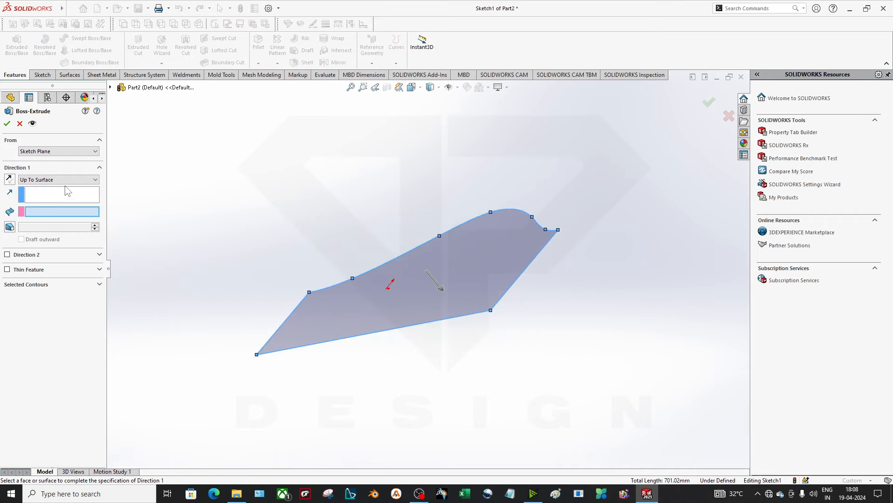
pyautogui.click(50, 167)
pyautogui.click(51, 170)
pyautogui.click(51, 182)
pyautogui.click(51, 181)
pyautogui.click(56, 179)
pyautogui.click(38, 218)
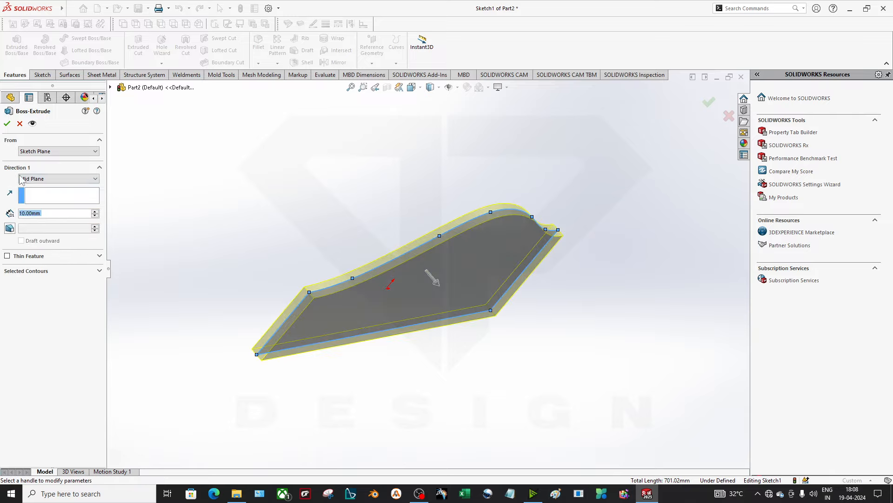
pyautogui.click(95, 211)
pyautogui.click(95, 212)
pyautogui.click(95, 212)
pyautogui.click(95, 211)
pyautogui.click(7, 124)
# Orient the curved block to the front view and start a new sketch on the Front Plane
pyautogui.moveTo(465, 165); pyautogui.dragTo(470, 221, button='middle')
pyautogui.click(381, 281)
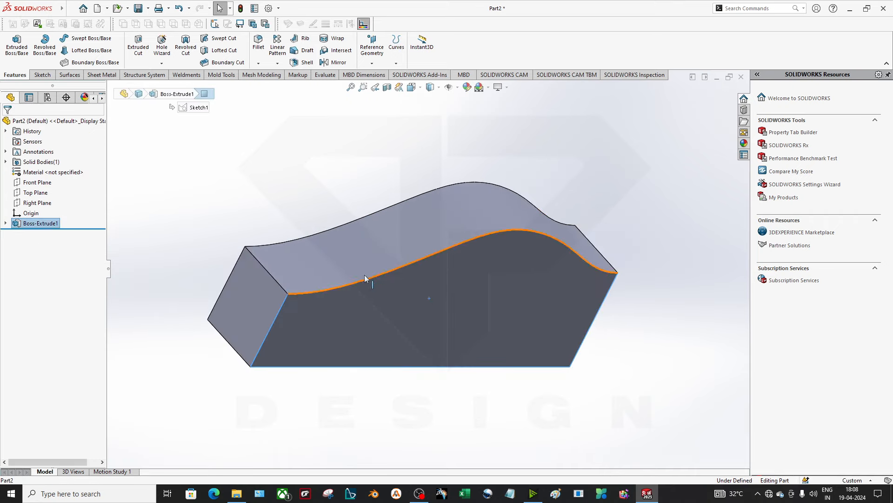
pyautogui.moveTo(596, 277); pyautogui.dragTo(335, 265, button='middle')
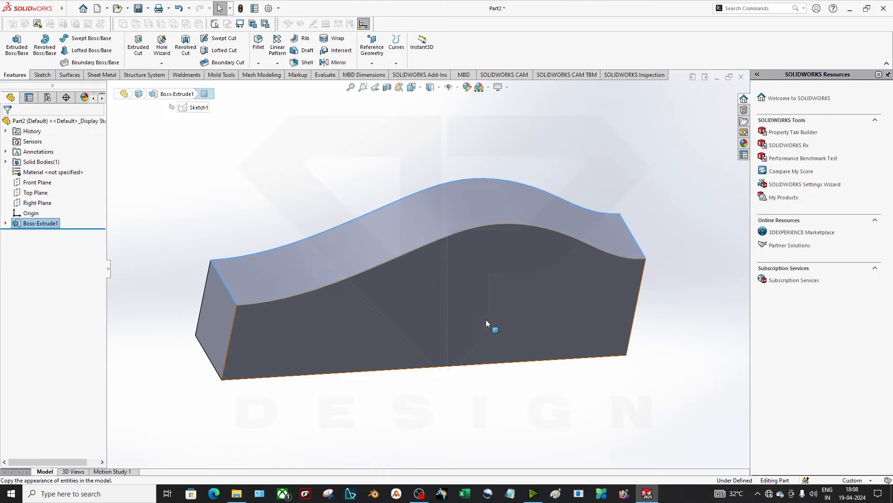
pyautogui.moveTo(486, 320); pyautogui.dragTo(371, 322, button='middle')
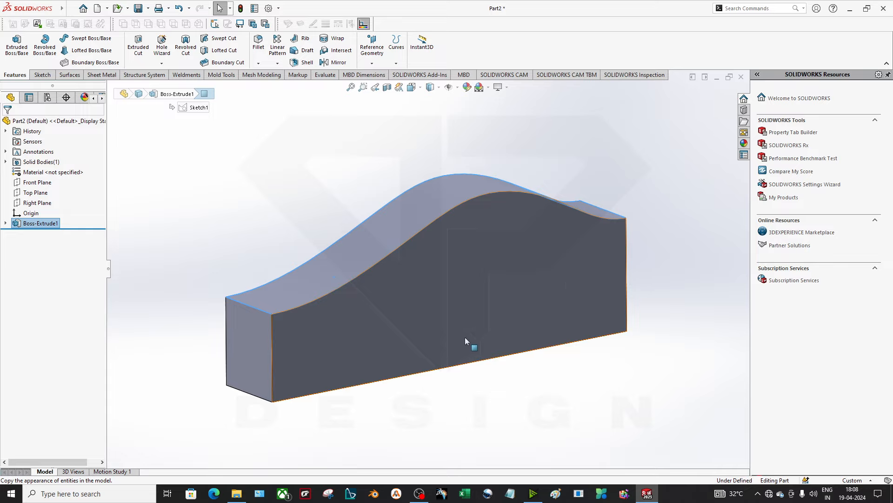
pyautogui.moveTo(546, 348); pyautogui.dragTo(519, 336, button='middle')
pyautogui.click(386, 425)
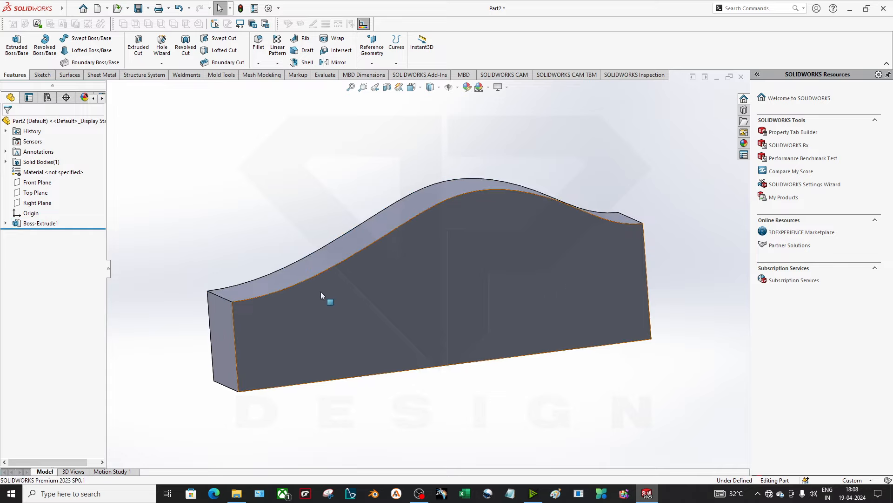
pyautogui.press('space')
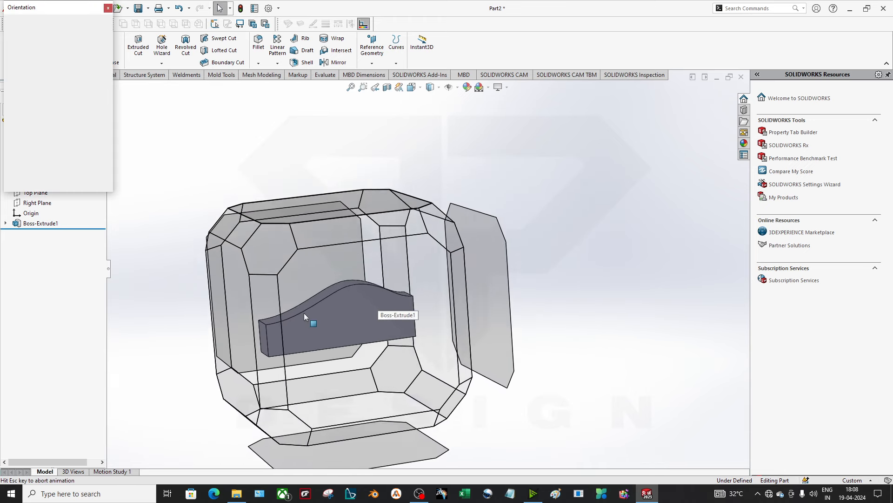
pyautogui.click(303, 312)
pyautogui.click(37, 183)
pyautogui.rightClick(37, 186)
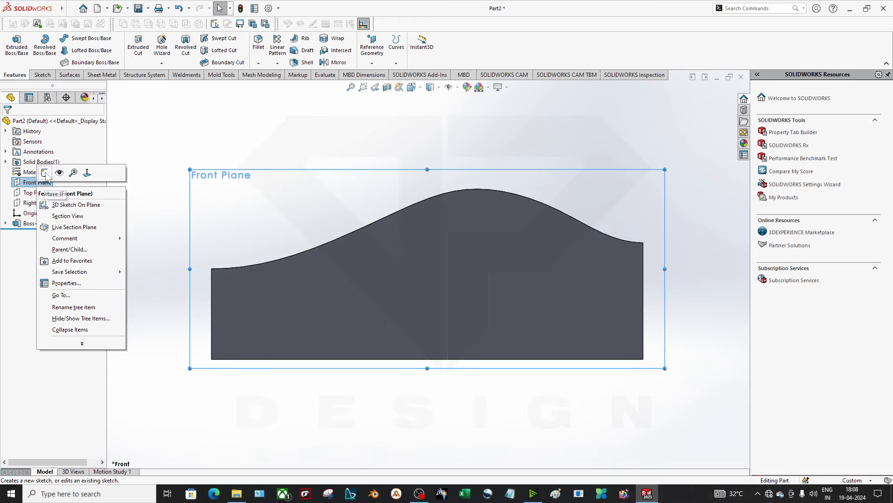
pyautogui.click(44, 172)
# Convert the block's curved upper edge into a sketch curve on the Front Plane and finish the sketch
pyautogui.click(255, 266)
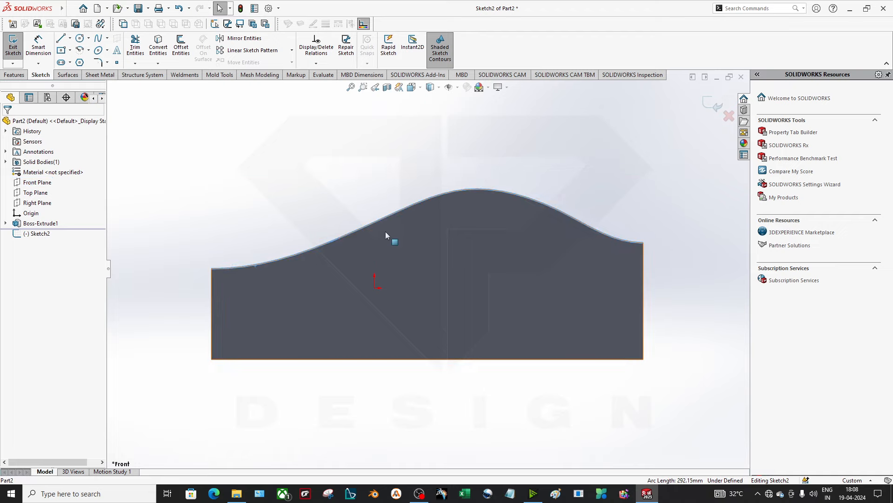
pyautogui.click(162, 45)
pyautogui.hotkey('ctrl', '7')
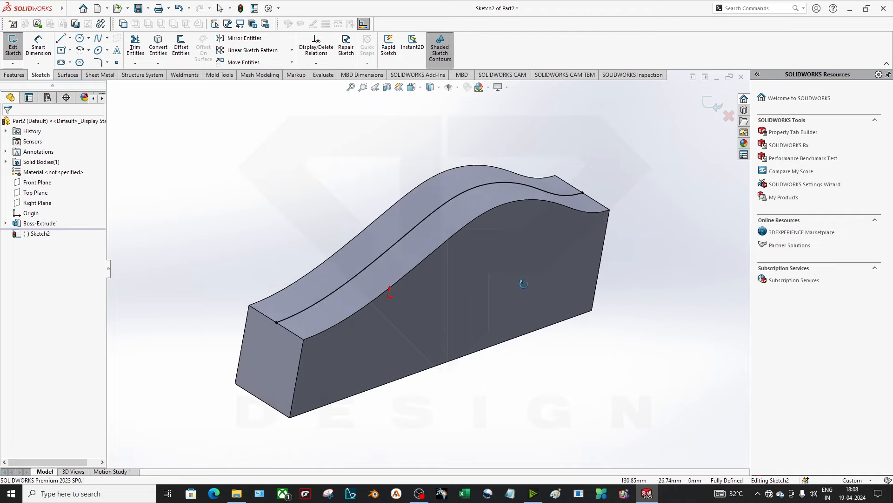
pyautogui.click(711, 104)
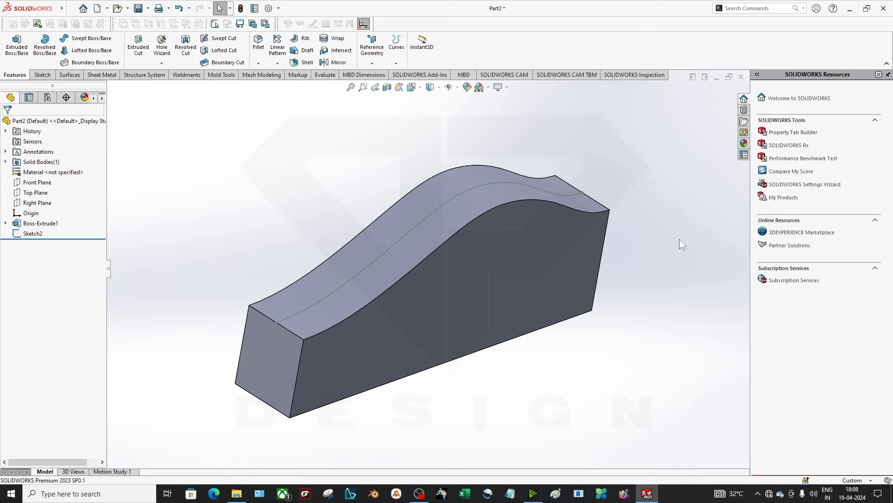
# In a new sketch on the Front Plane, draw a circle of about 4 mm radius at the low starting end of the converted curve
pyautogui.click(449, 197)
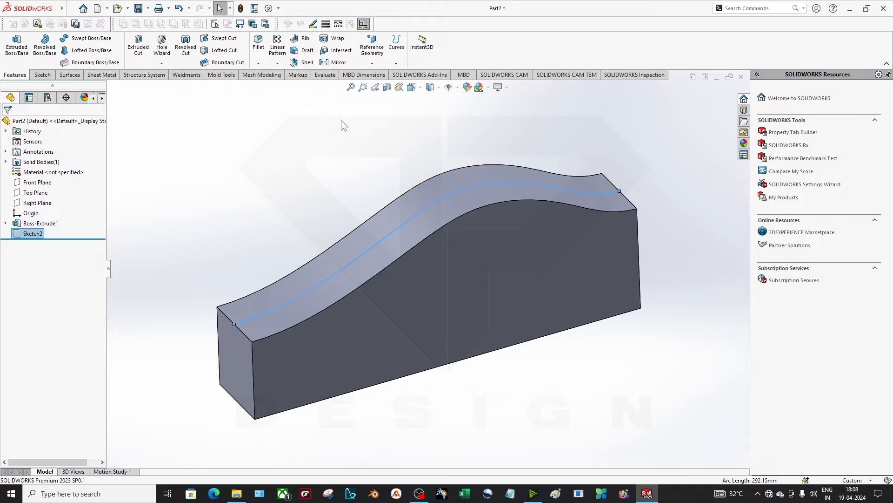
pyautogui.moveTo(550, 175); pyautogui.dragTo(550, 143, button='middle')
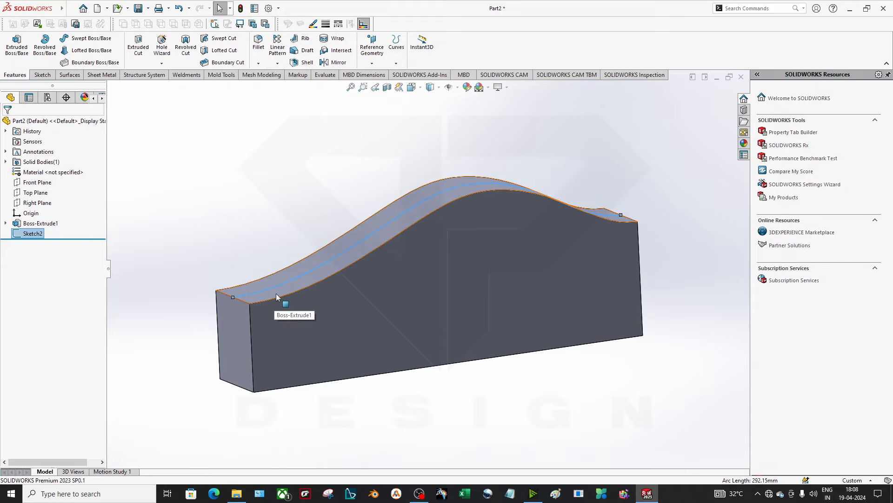
pyautogui.press('space')
pyautogui.click(353, 296)
pyautogui.scroll(-2, 179, 258)
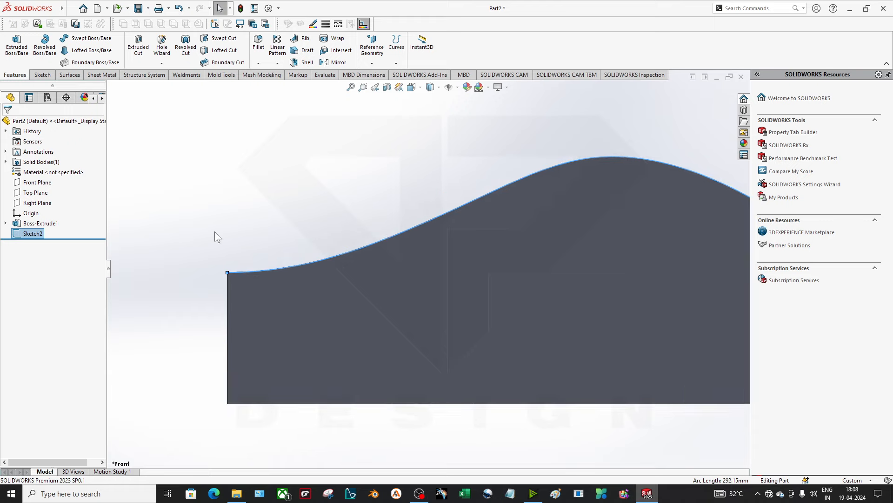
pyautogui.click(43, 76)
pyautogui.click(79, 38)
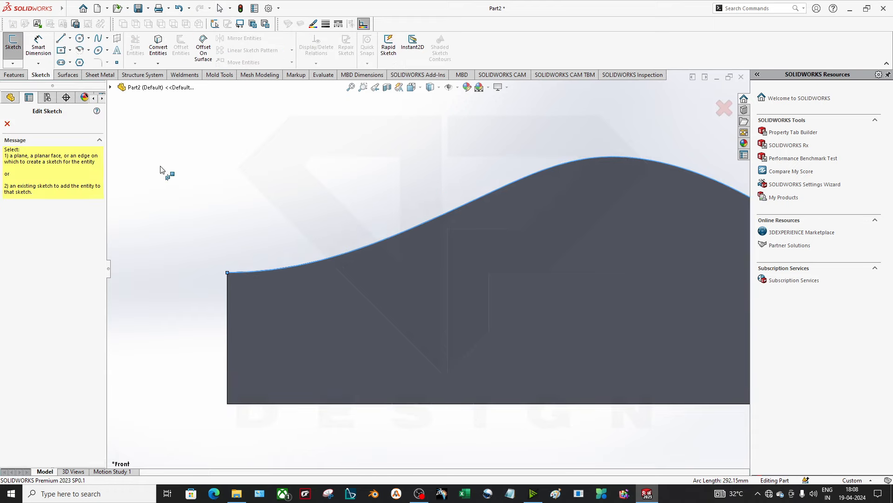
pyautogui.click(110, 87)
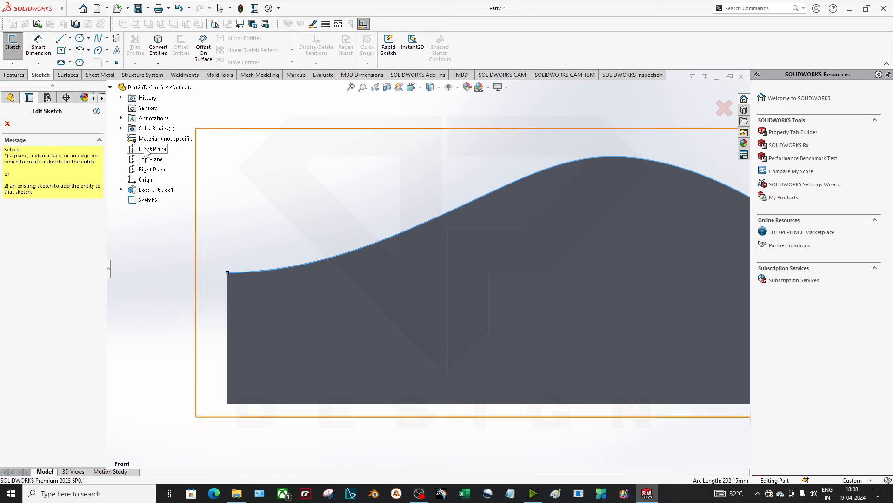
pyautogui.click(152, 148)
pyautogui.click(277, 254)
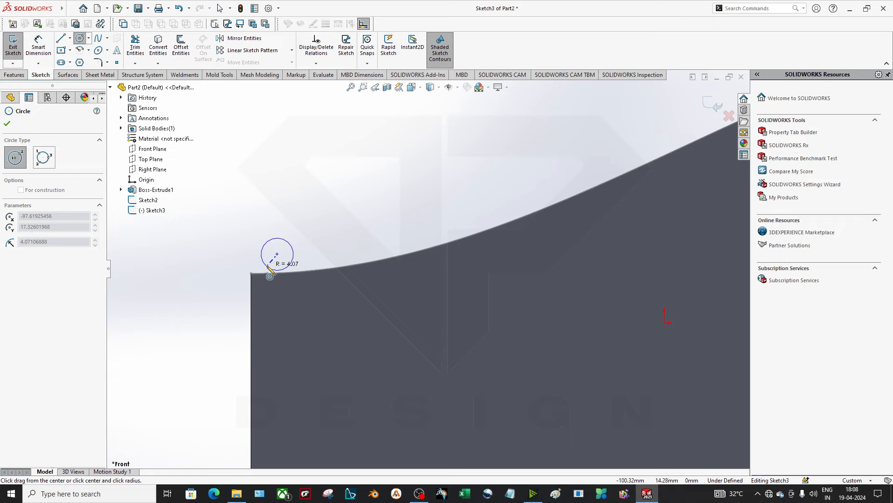
pyautogui.click(290, 264)
pyautogui.press('Escape')
# Move the circle slightly above the block and make it tangent to the converted spline curve
pyautogui.click(277, 255)
pyautogui.moveTo(277, 255); pyautogui.dragTo(274, 244)
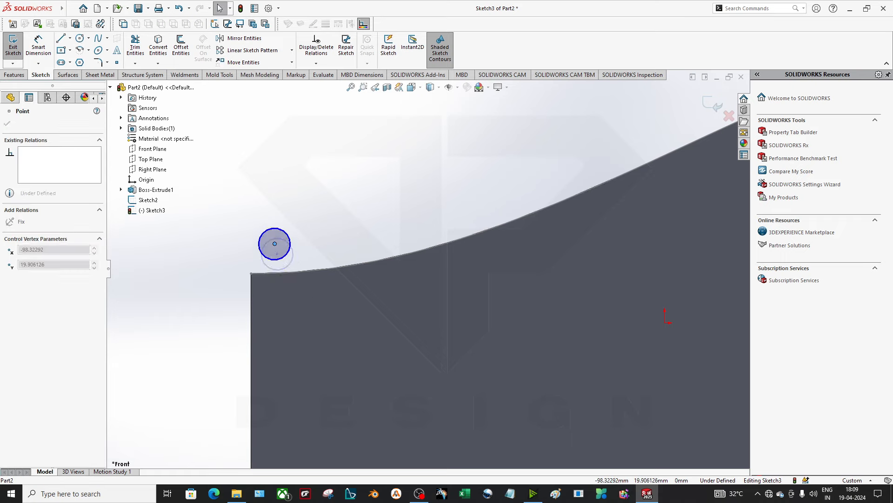
pyautogui.click(279, 260)
pyautogui.keyDown('ctrl'); pyautogui.click(279, 273); pyautogui.keyUp('ctrl')
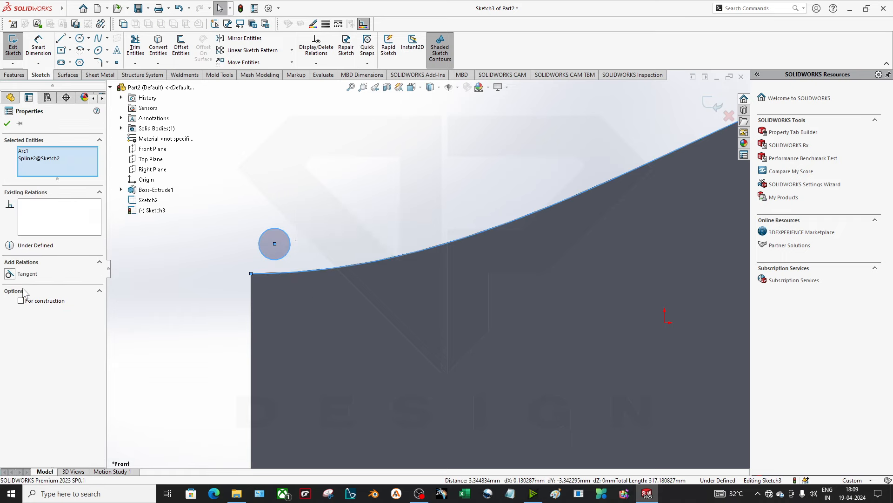
pyautogui.click(10, 274)
pyautogui.press('Escape')
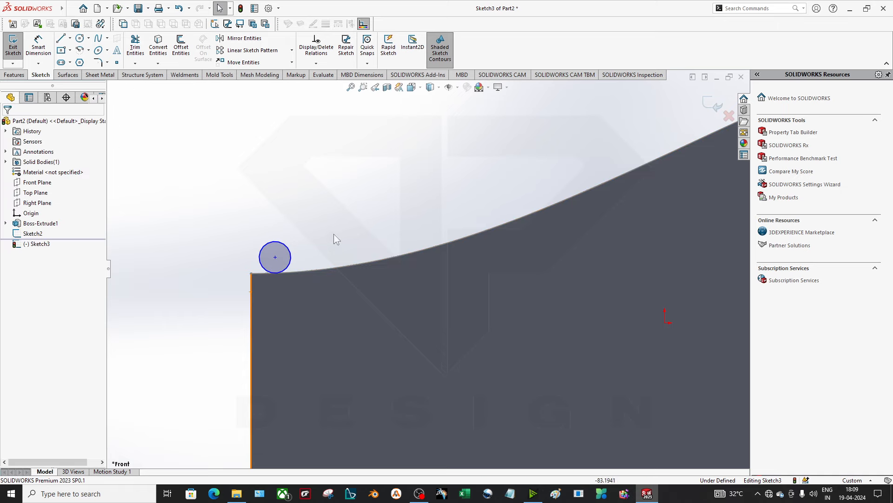
# Extrude the circle above the curved block 50 mm with the Mid Plane end condition
pyautogui.click(14, 74)
pyautogui.click(17, 46)
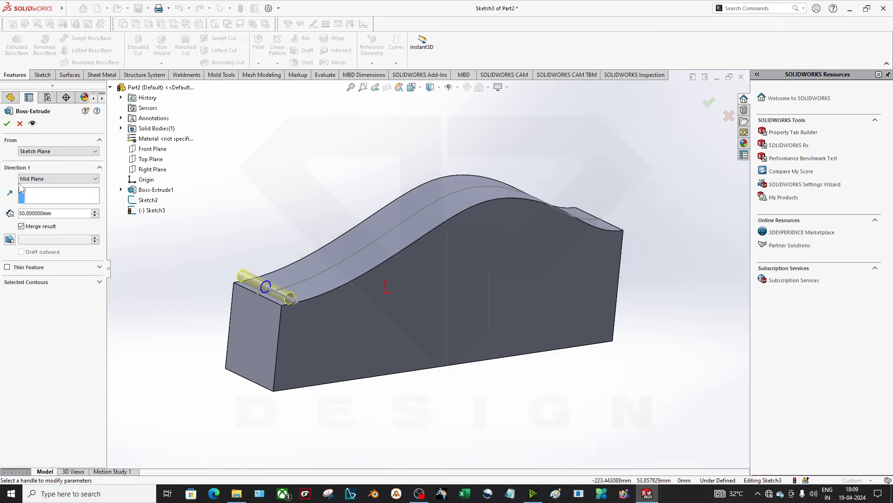
pyautogui.click(7, 124)
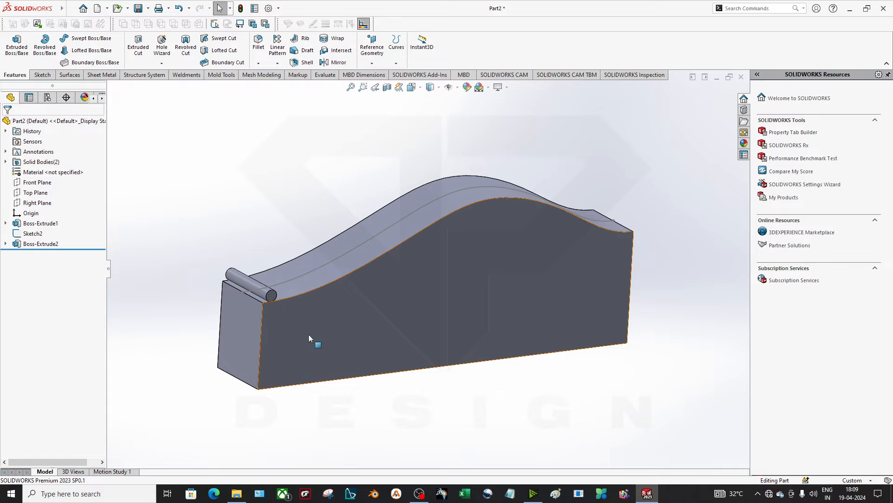
pyautogui.moveTo(343, 285)
pyautogui.mouseDown(button='middle')
pyautogui.moveTo(318, 289)
pyautogui.moveTo(336, 291)
pyautogui.mouseUp(button='middle')
pyautogui.click(438, 374)
pyautogui.moveTo(454, 398); pyautogui.dragTo(466, 392, button='middle')
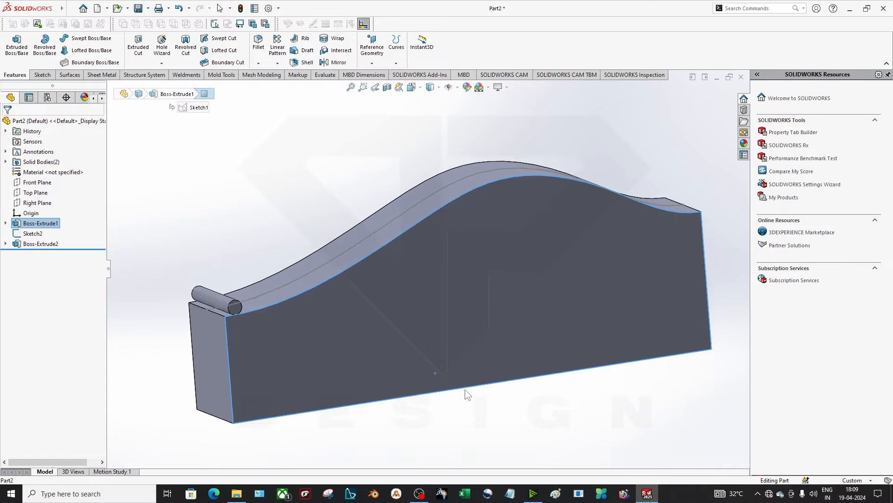
pyautogui.click(483, 436)
pyautogui.click(277, 63)
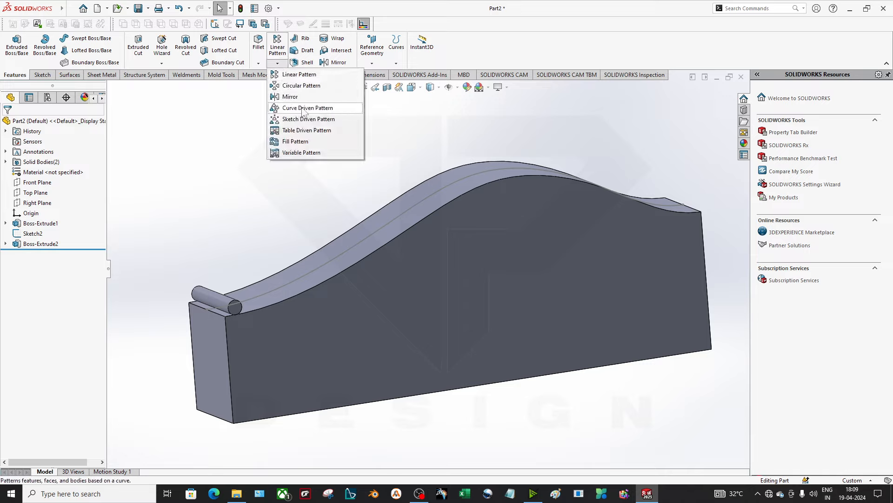
pyautogui.click(296, 97)
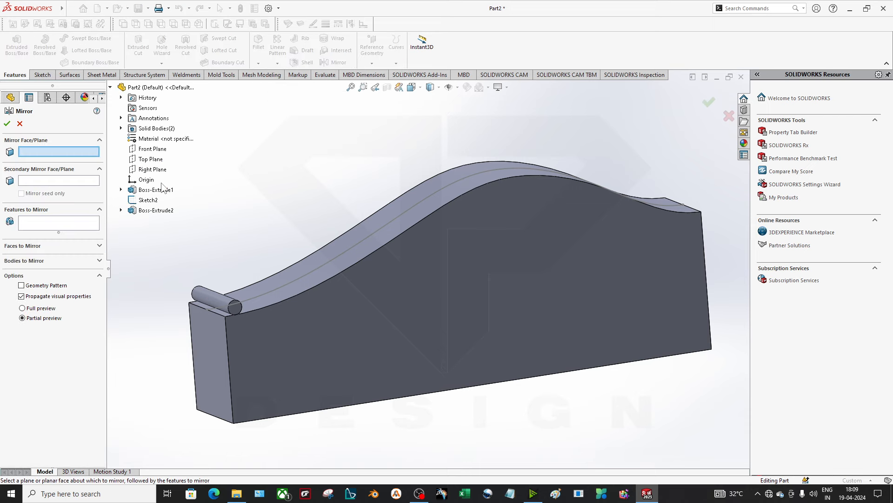
pyautogui.moveTo(415, 243); pyautogui.dragTo(328, 242, button='middle')
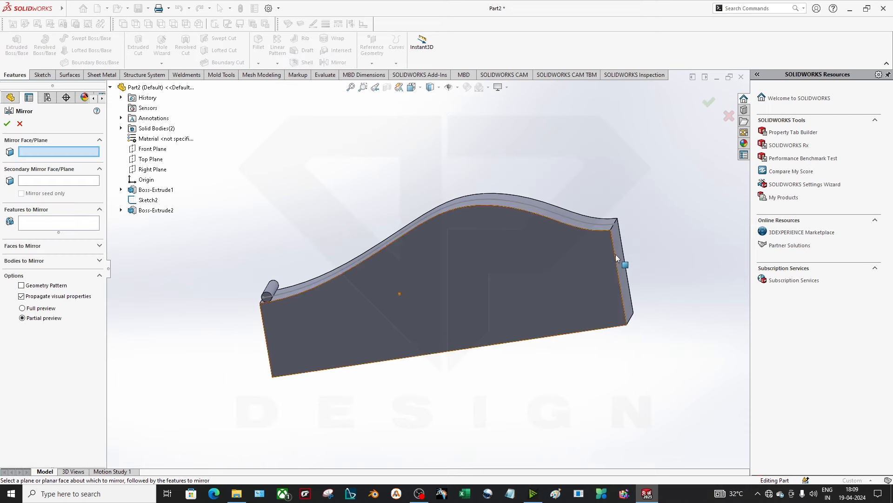
pyautogui.click(617, 278)
pyautogui.click(28, 224)
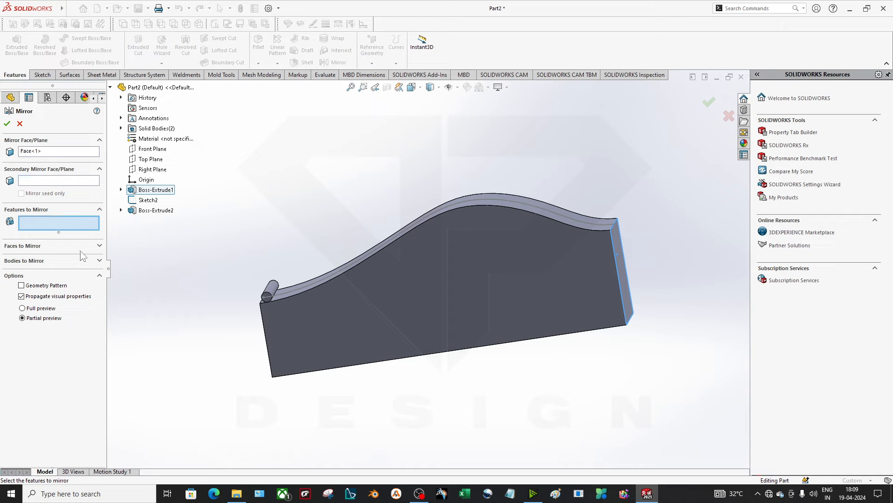
pyautogui.click(381, 278)
pyautogui.moveTo(293, 351); pyautogui.dragTo(463, 308, button='middle')
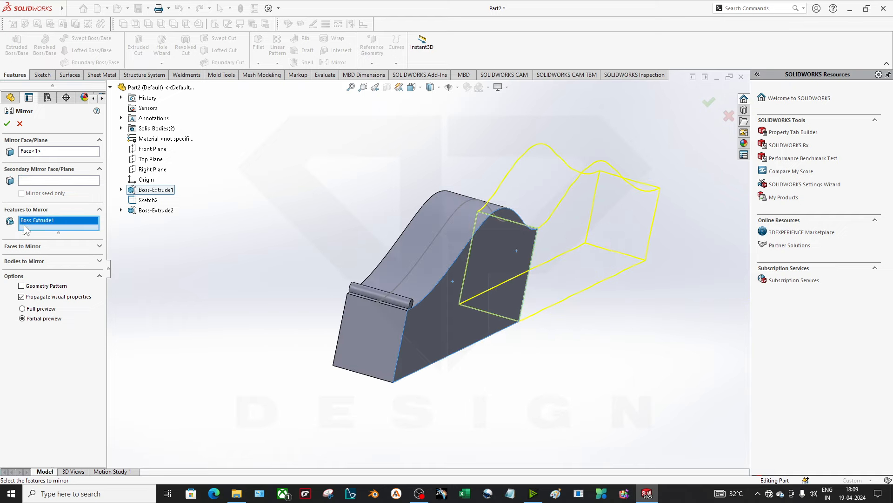
pyautogui.click(19, 125)
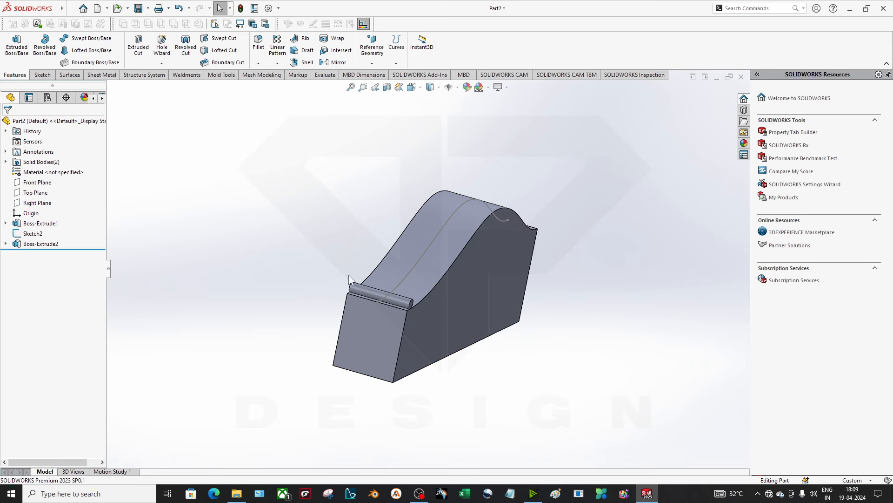
# Set up a curve driven pattern of the extruded cylinder along the converted spline on the block's curved upper face
pyautogui.click(277, 62)
pyautogui.click(298, 108)
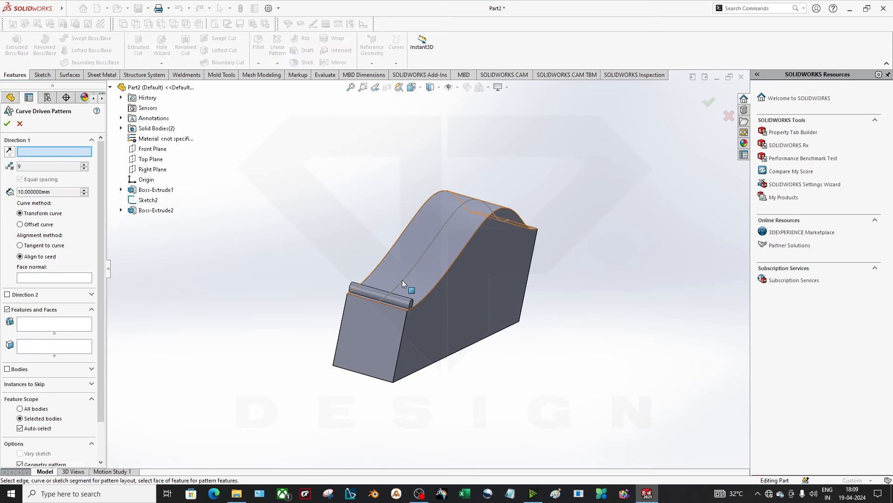
pyautogui.click(379, 263)
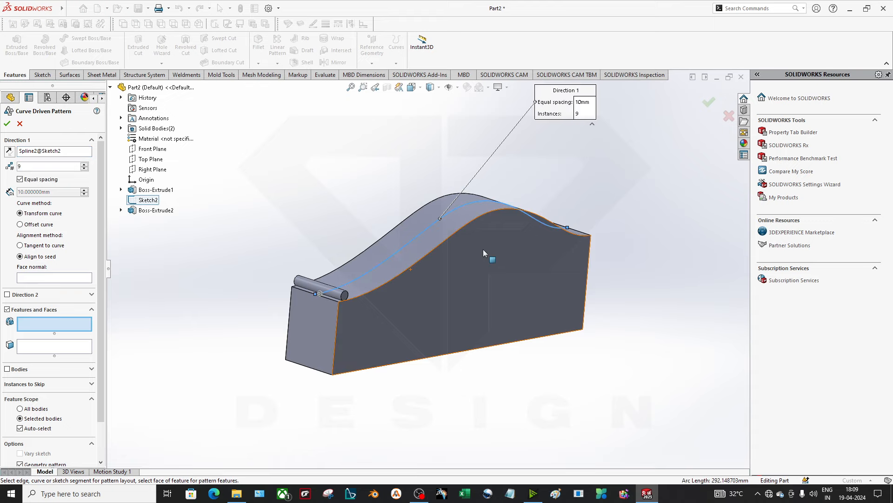
pyautogui.moveTo(472, 254); pyautogui.dragTo(465, 220, button='middle')
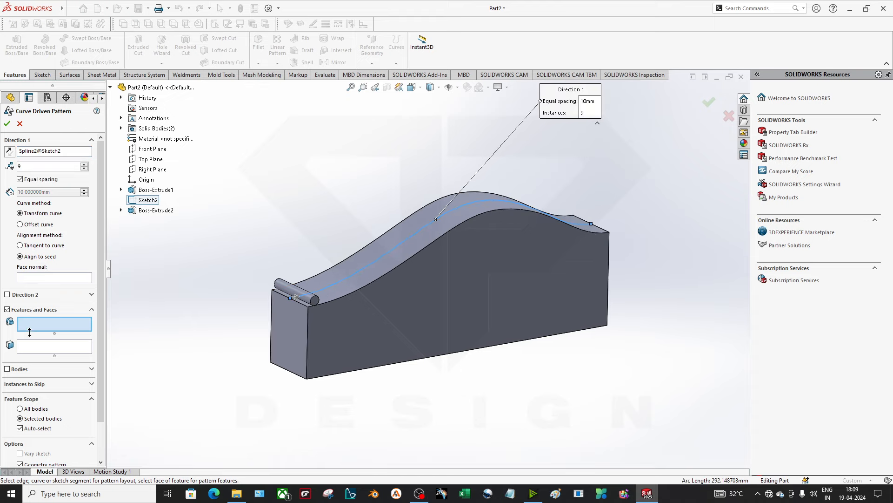
pyautogui.click(293, 294)
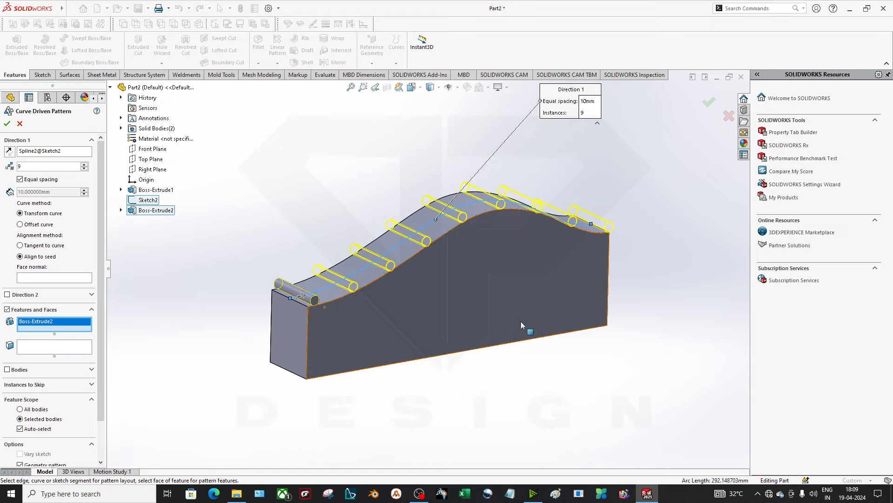
pyautogui.scroll(1, 442, 262)
pyautogui.moveTo(441, 261); pyautogui.dragTo(356, 318, button='middle')
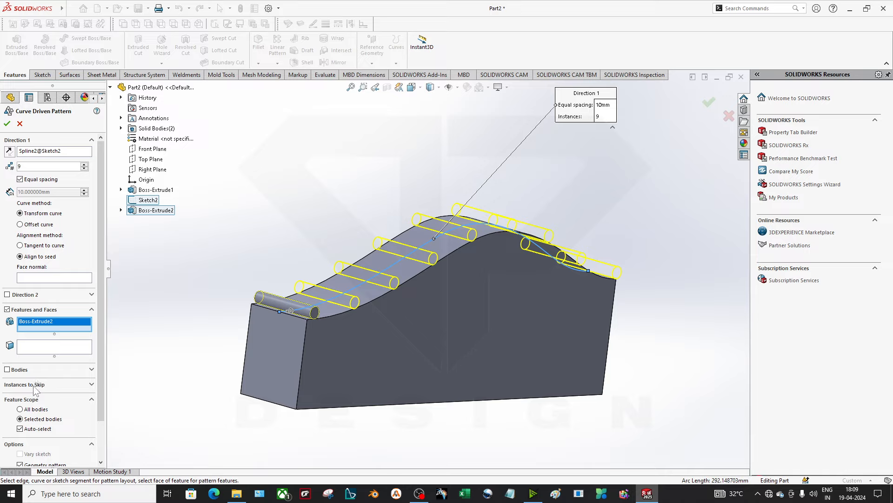
# Raise the number of cylinder instances in the curve driven pattern to 23
pyautogui.click(85, 164)
pyautogui.click(84, 164)
pyautogui.click(84, 164)
pyautogui.click(84, 165)
pyautogui.click(84, 164)
pyautogui.click(84, 164)
pyautogui.moveTo(519, 336); pyautogui.dragTo(469, 341, button='middle')
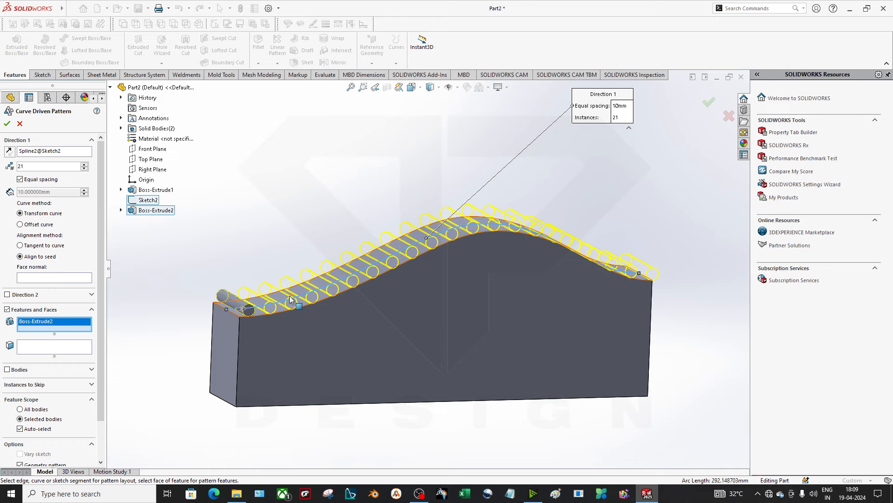
pyautogui.moveTo(618, 284); pyautogui.dragTo(593, 280, button='middle')
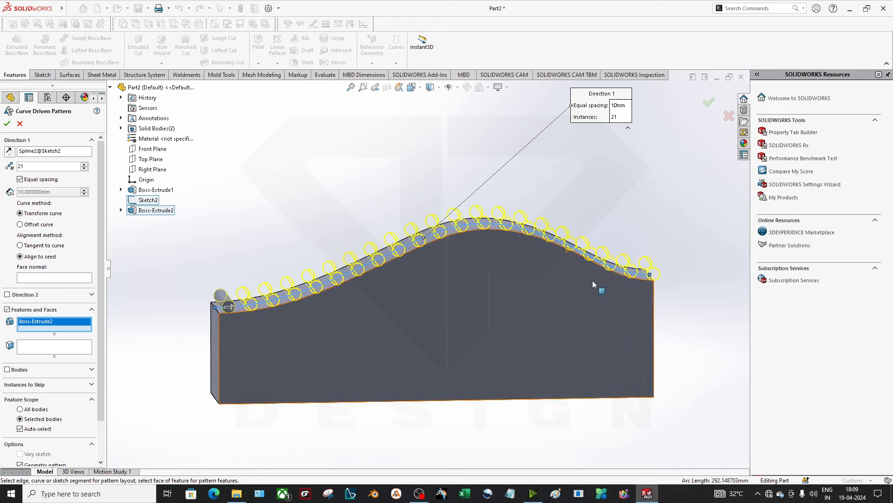
pyautogui.click(84, 164)
pyautogui.click(84, 165)
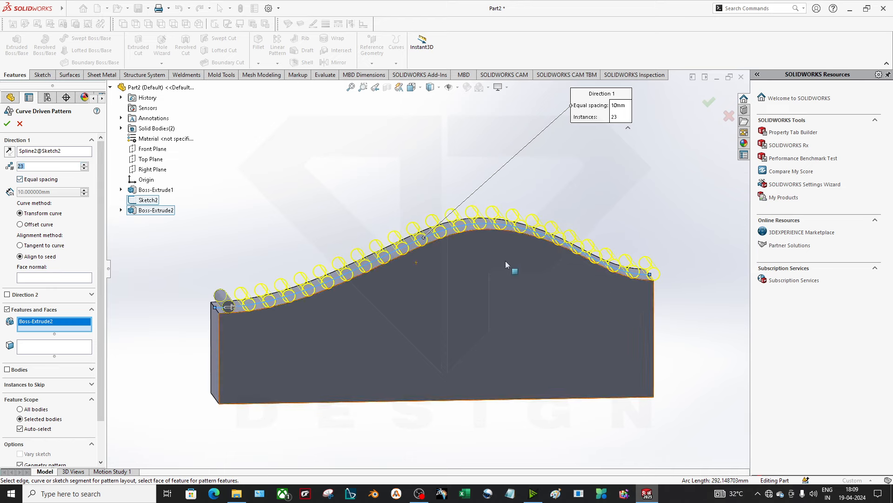
pyautogui.scroll(-3, 270, 272)
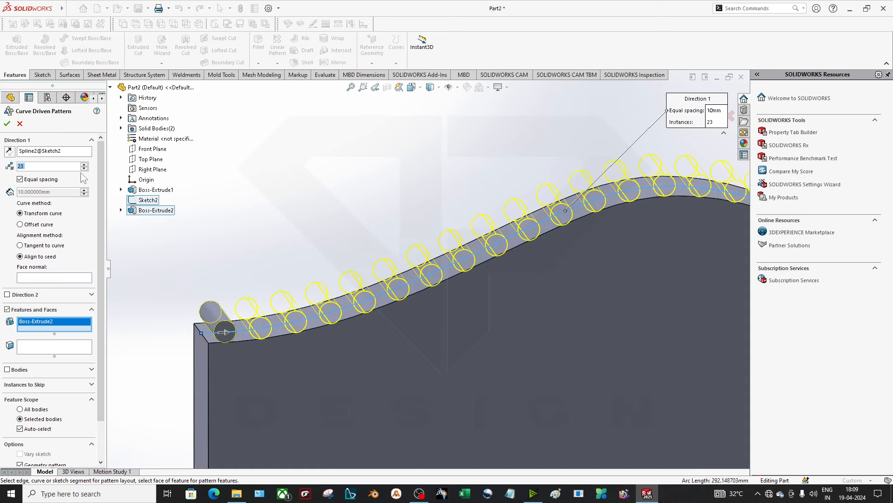
# Turn off equal spacing to apply the 10 mm spacing and raise the instance count to 29
pyautogui.click(41, 180)
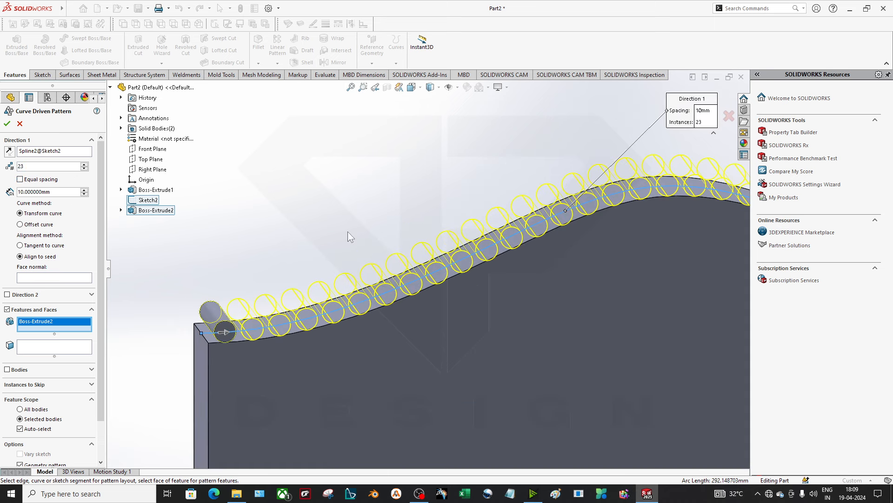
pyautogui.scroll(3, 348, 230)
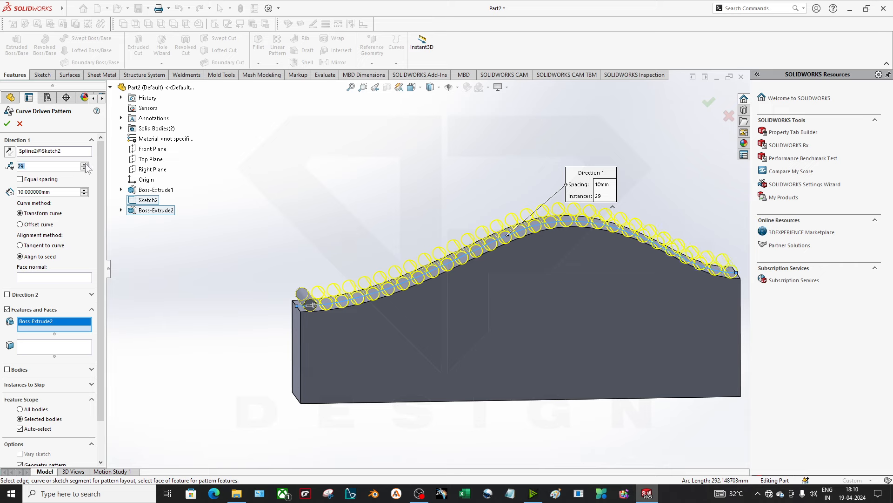
# Restore equal spacing and complete the curve driven pattern of cylinders along the block
pyautogui.click(48, 182)
pyautogui.scroll(3, 389, 244)
pyautogui.scroll(-5, 400, 266)
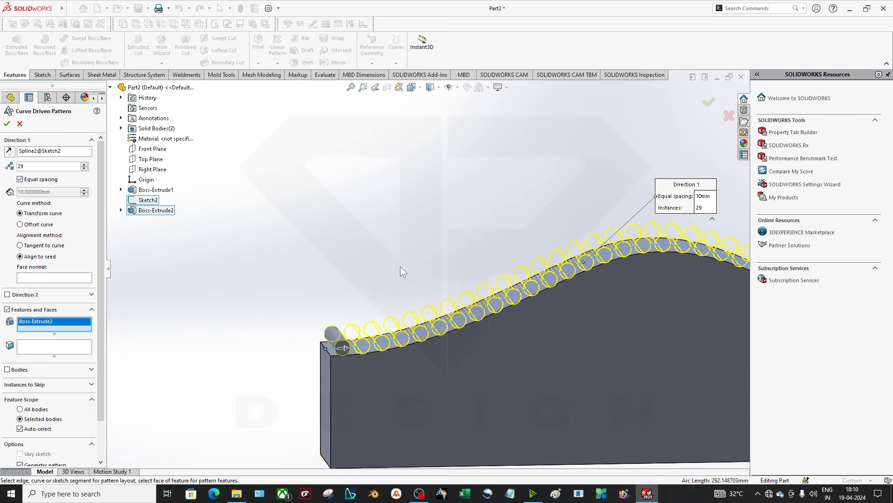
pyautogui.click(7, 123)
pyautogui.scroll(2, 400, 223)
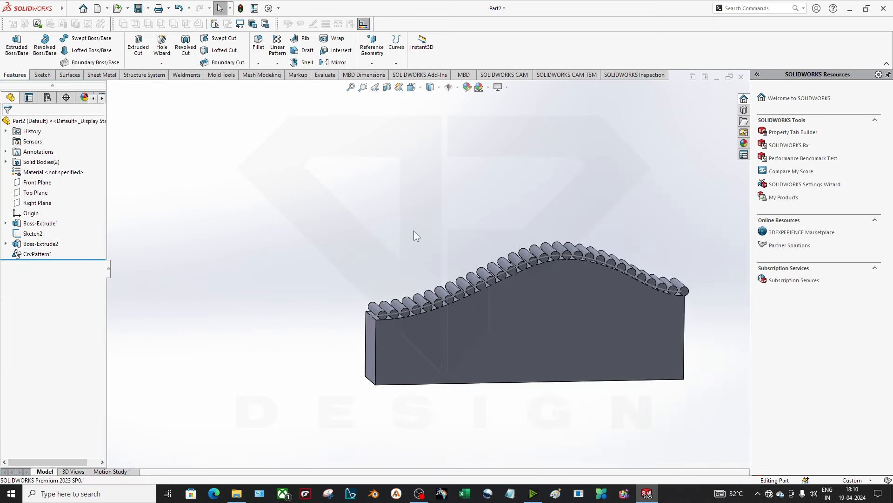
pyautogui.scroll(-1, 470, 298)
pyautogui.moveTo(561, 323); pyautogui.dragTo(455, 302, button='middle')
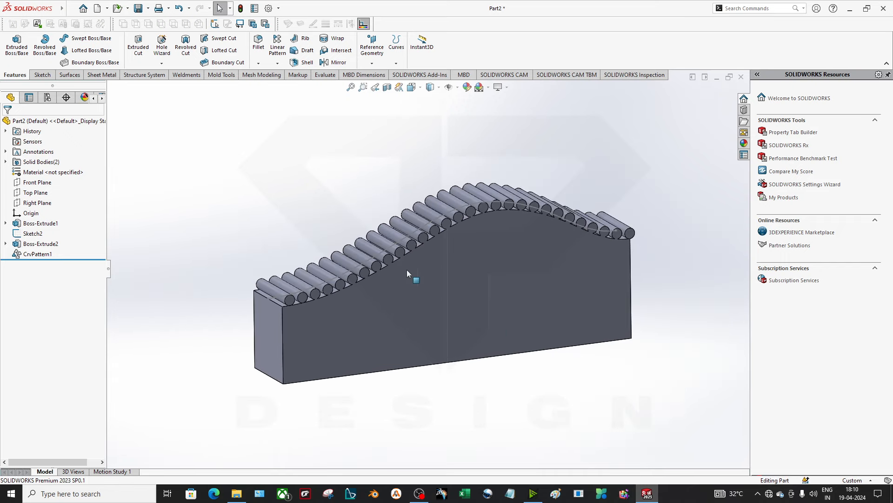
pyautogui.click(277, 64)
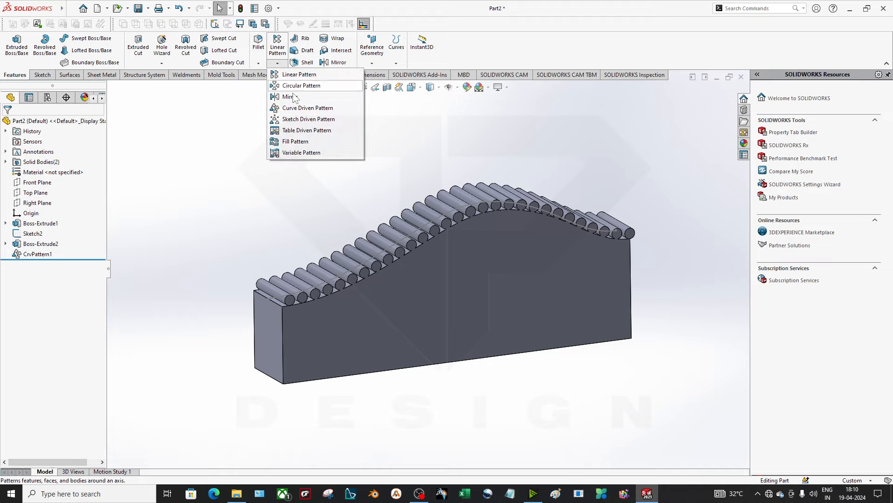
pyautogui.click(307, 193)
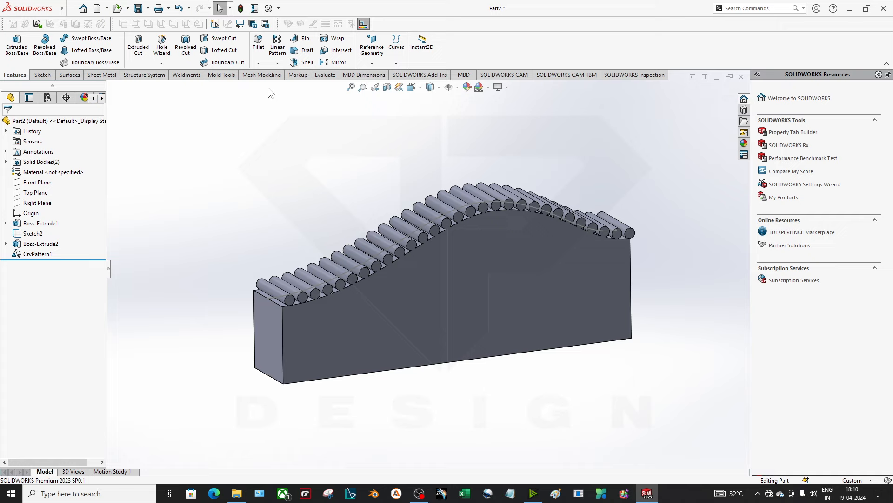
# Turn on Instant3D for the part
pyautogui.click(419, 54)
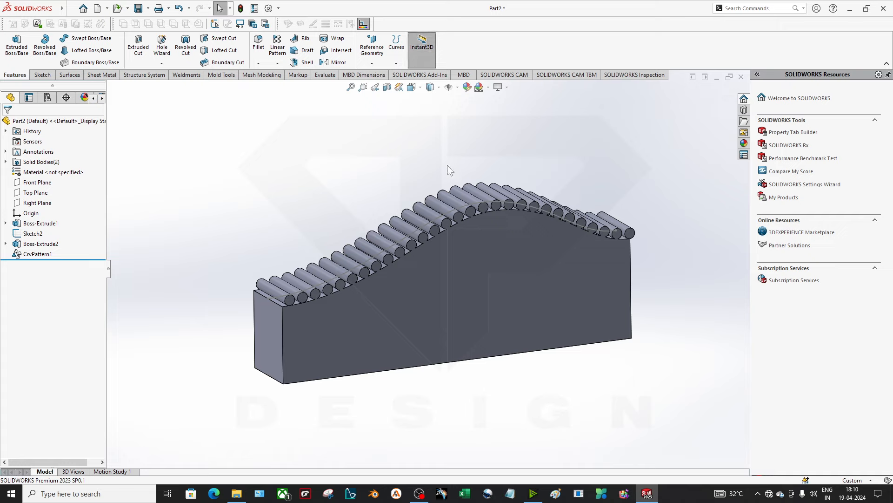